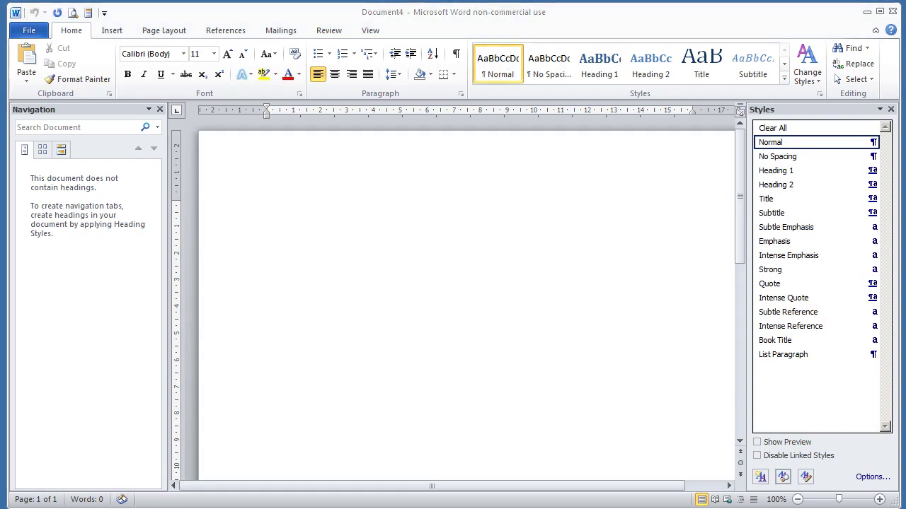
Enter "This is a top level Item." and format it with the multilevel list numbered 1., a., i
click(272, 205)
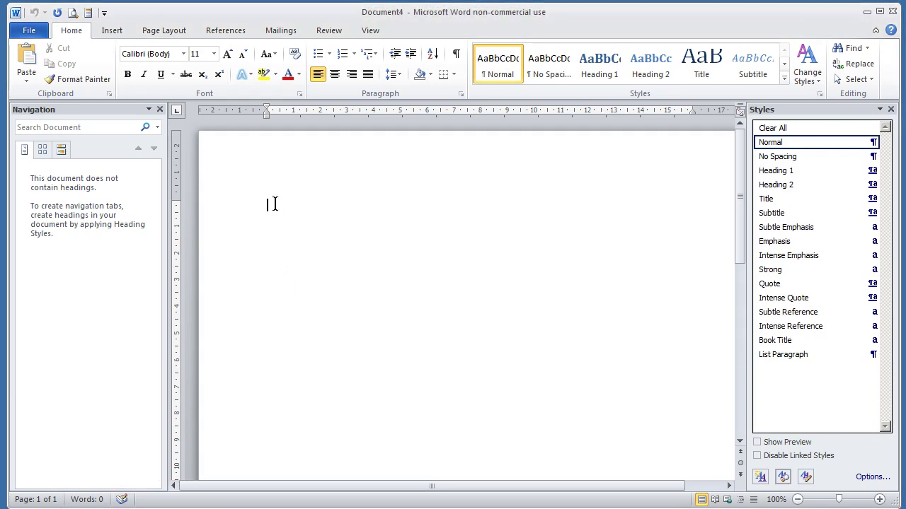
text(This is a top level Item.)
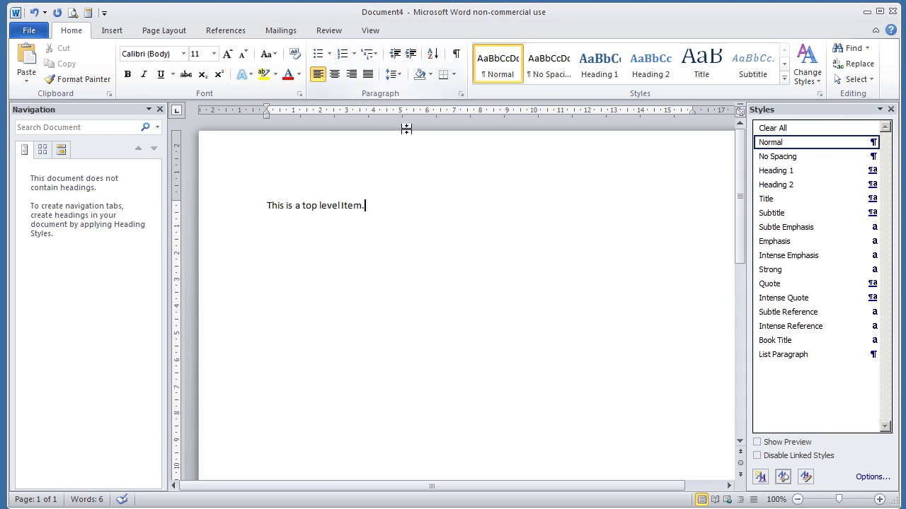
click(369, 53)
mouse_move(379, 103)
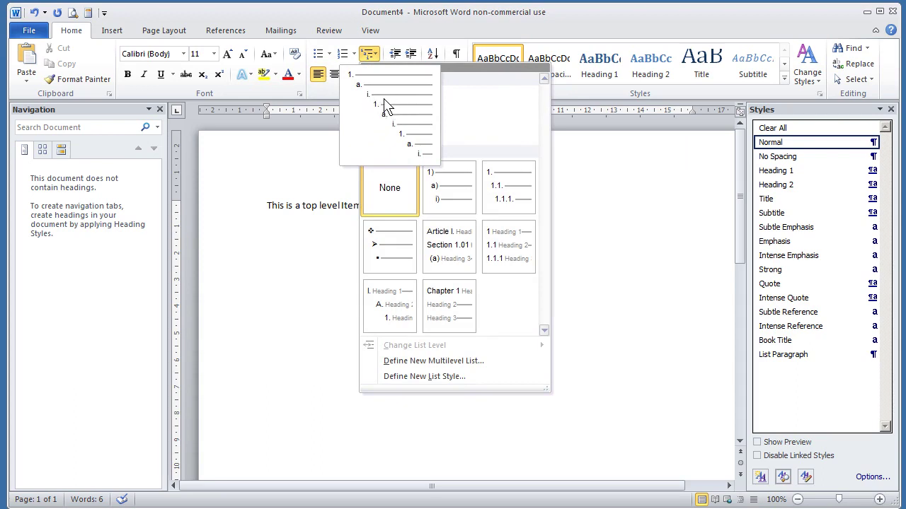
click(385, 107)
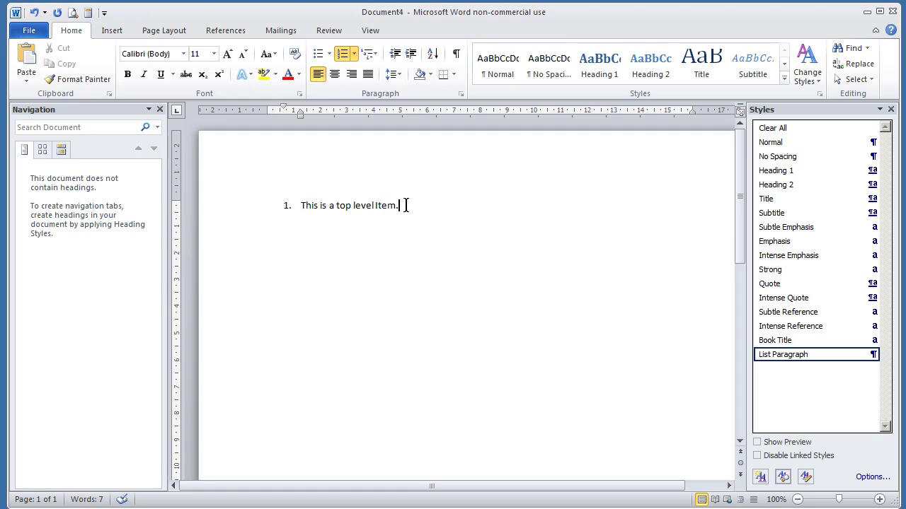
Add two second-level items under item 1, each repeating "This is a second level item with lots more to say." five times
key(Return)
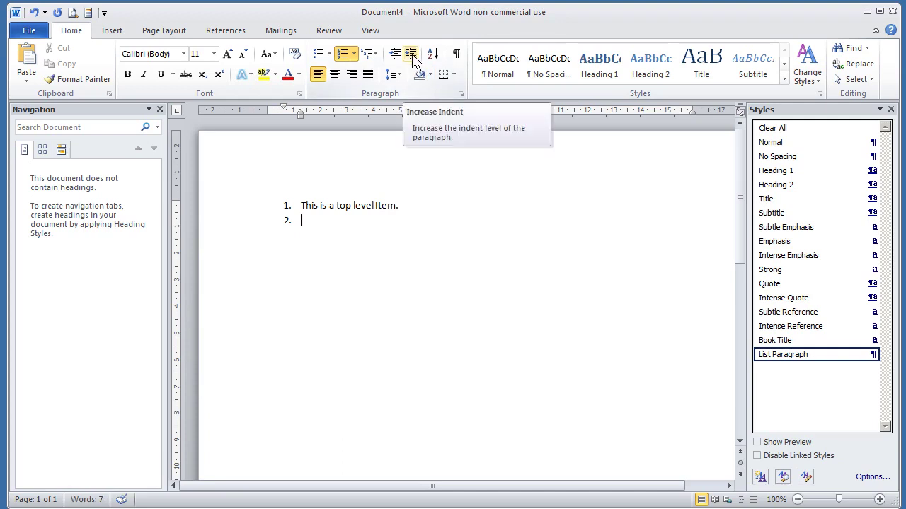
click(413, 57)
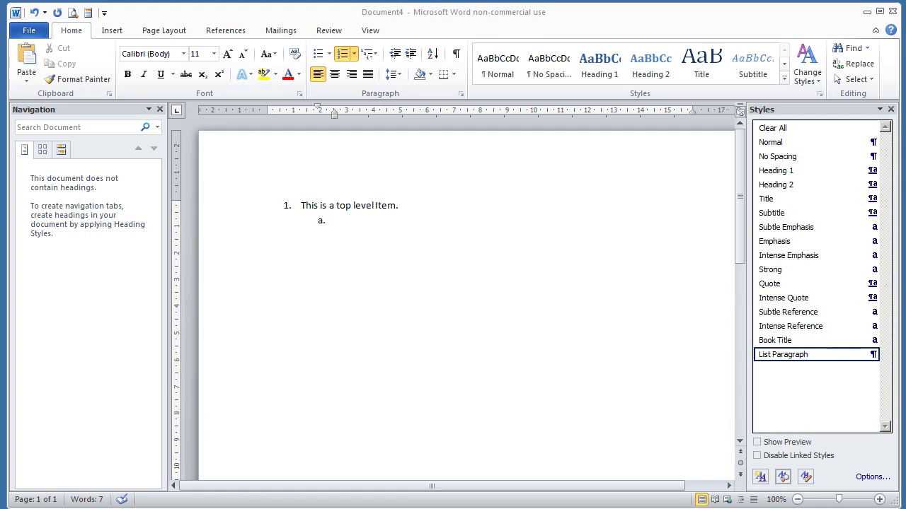
text(This is a second level item with lots more to say. This is a second level item with lots more to say. This is a second level item with lots more to say. This is a second level item with lots more to say.)
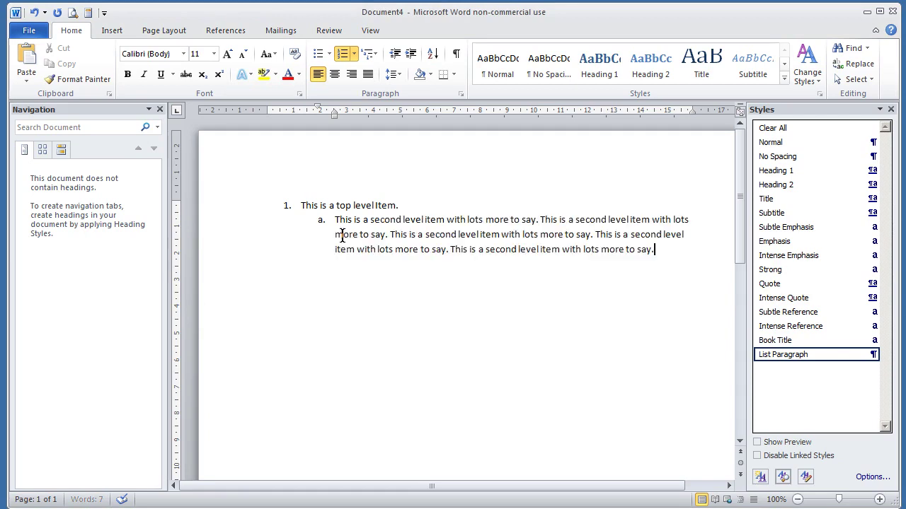
key(Return)
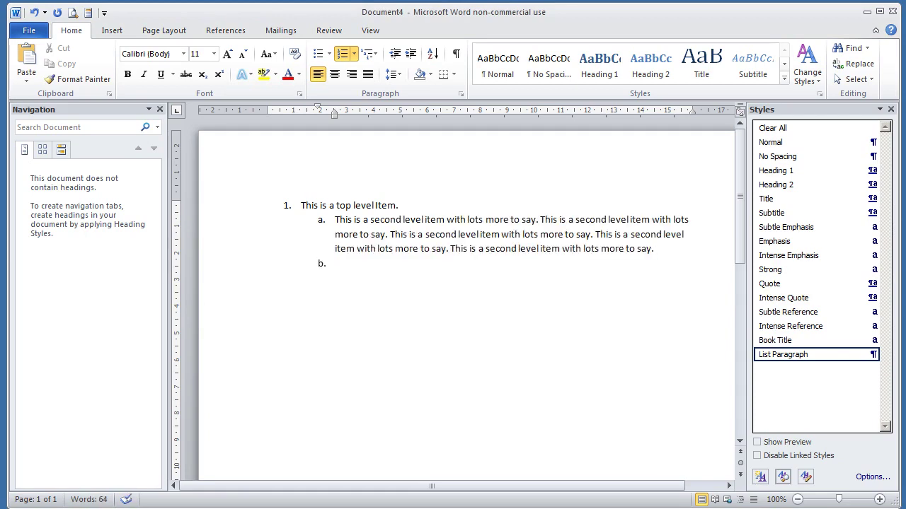
text(This is a second level item with lots more to say. This is a second level item with lots more to say. This is a second level item with lots more to say. This is a second level item with lots more to say. This is a second level item with lots more to say.)
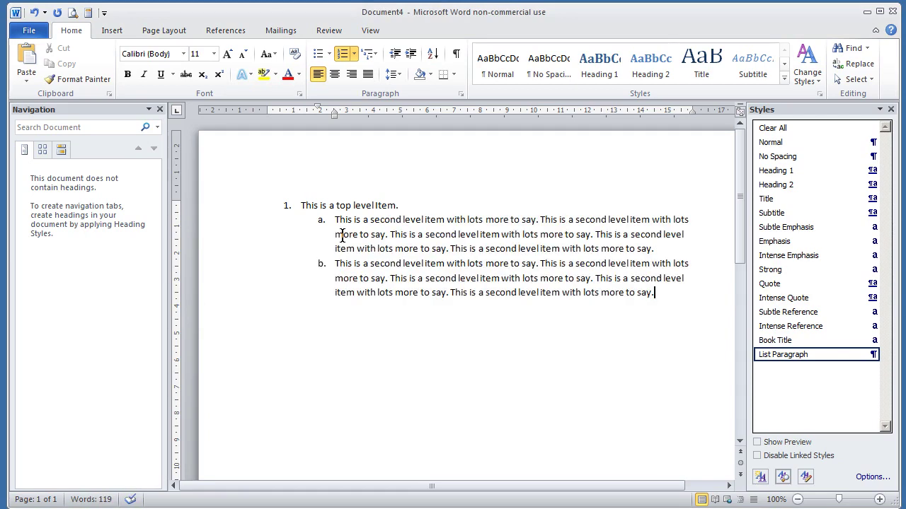
Add a second top-level item reading "This is a top level Item." after item 1b
key(Return)
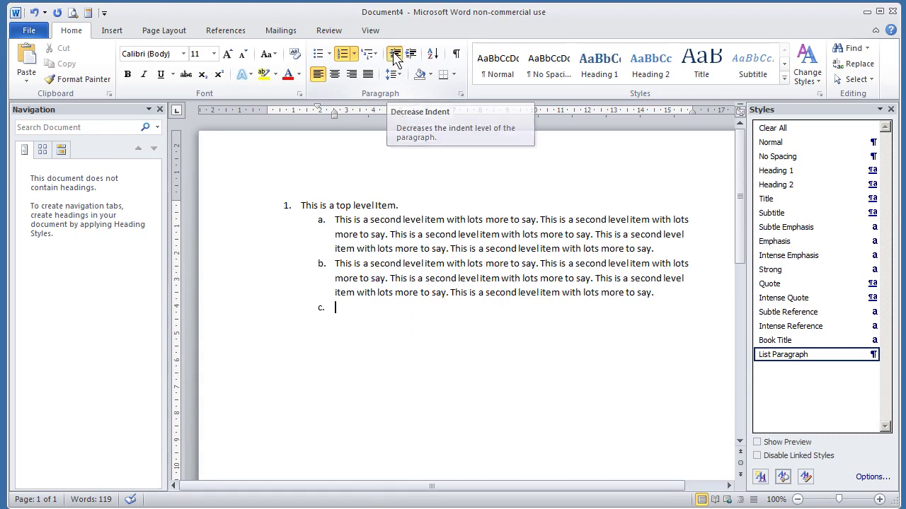
click(394, 55)
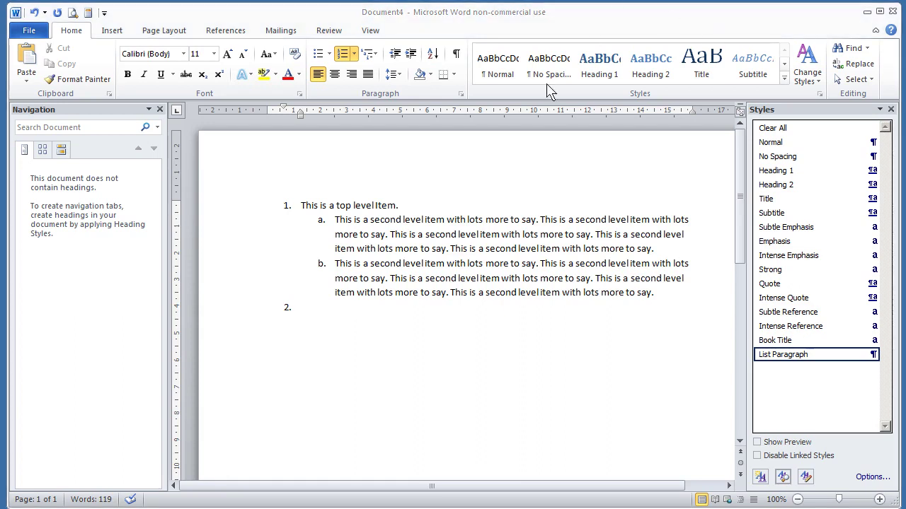
click(316, 314)
text(This is a top level Item.)
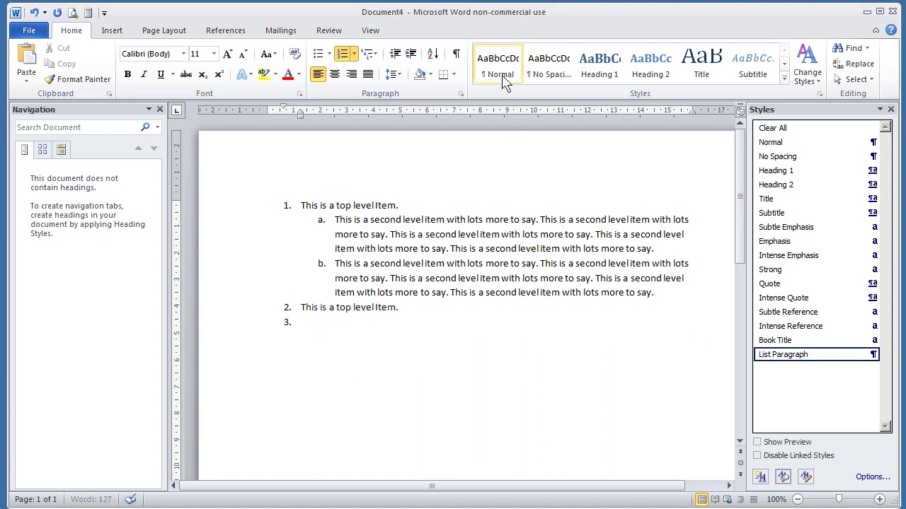
Add three second-level items under item 2 and one after item 1a, each repeating "This is a second level item with lots more to say."
click(410, 53)
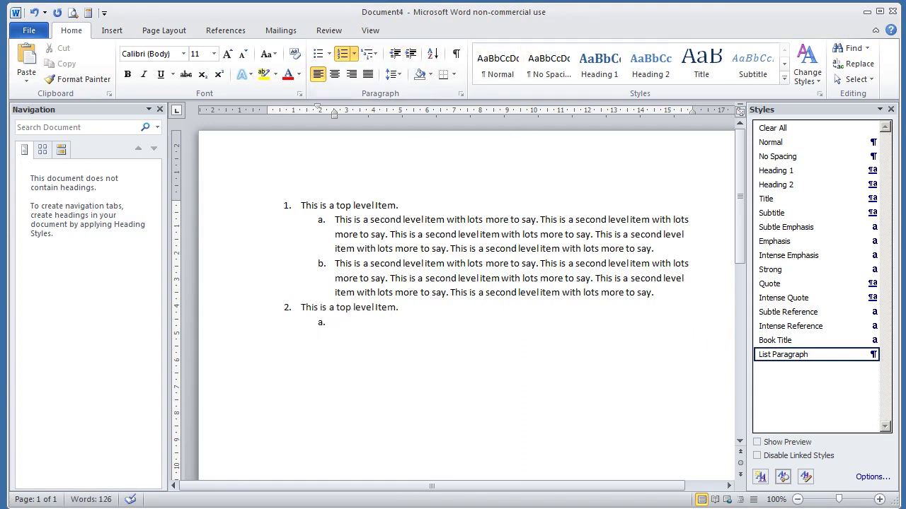
key(alt+Tab)
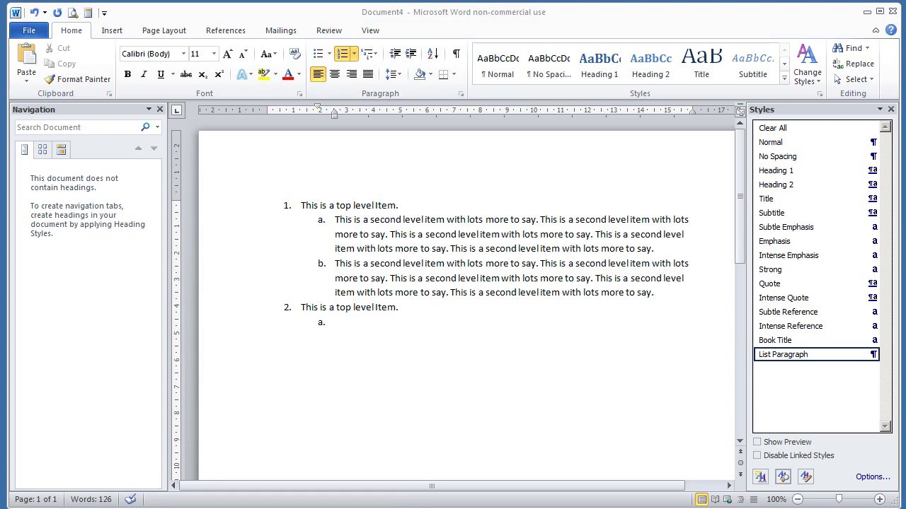
click(337, 330)
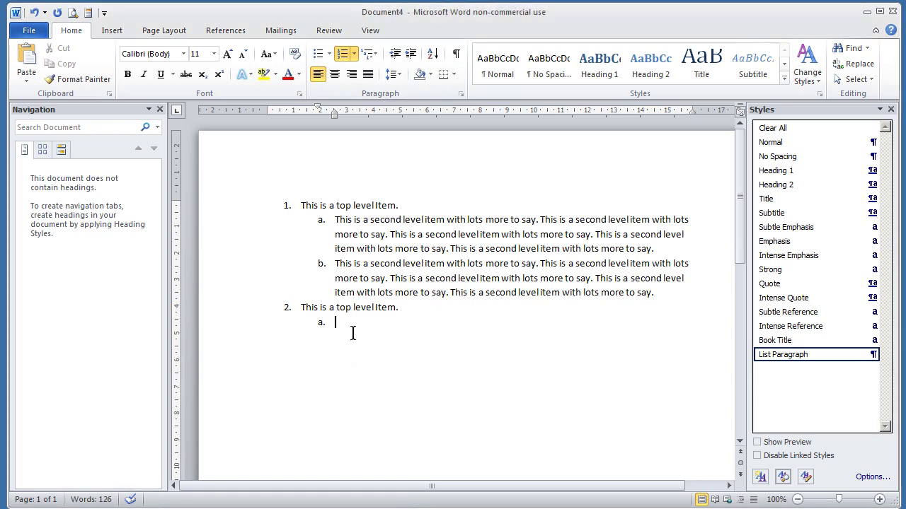
text(This is a second level item with lots more to say. This is a second level item with lots more to say. This is a second level item with lots more to say. This is a second level item with lots more to say. This is a second level item with lots more to say.)
key(Return)
text(This is a second level item with lots more to say. This is a second level item with lots more to say. This is a second level item with lots more to say. This is a second level item with lots more to say. This is a second level item with lots more to say.)
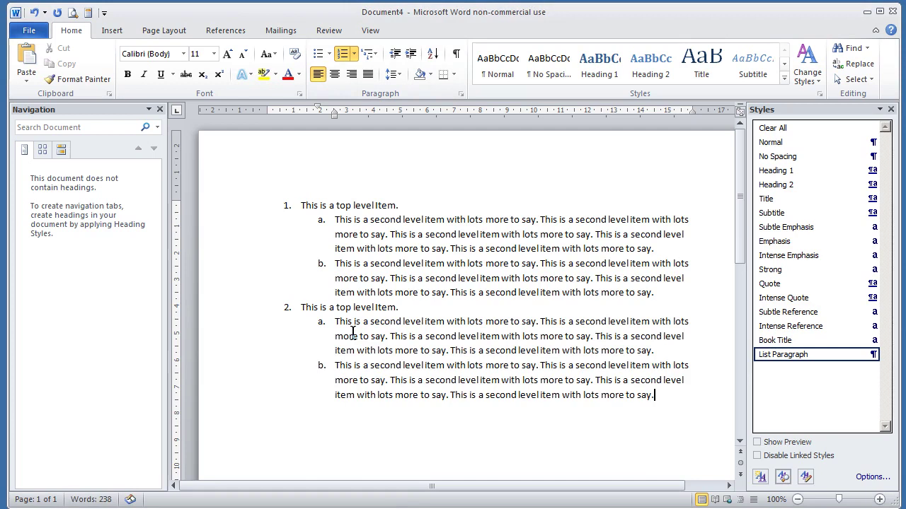
key(Return)
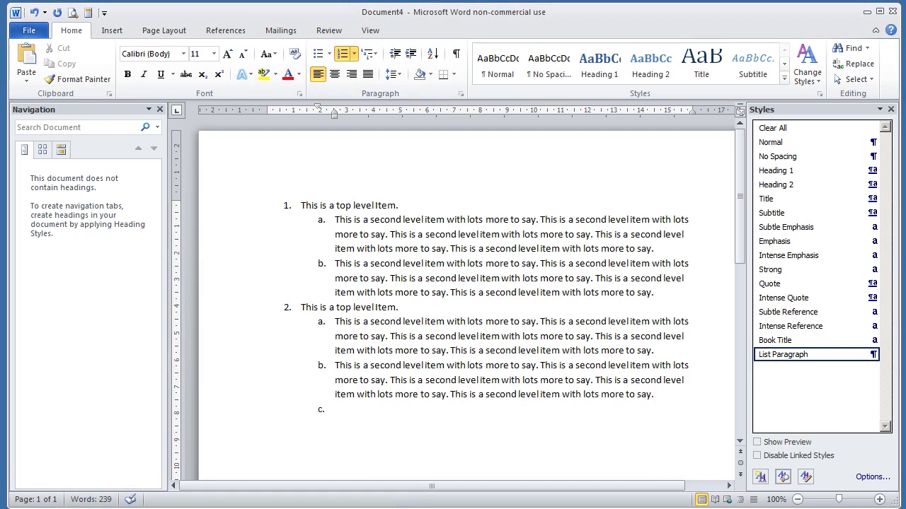
text(This is a second level item with lots more to say. This is a second level item with lots more to say. This is a second level item with lots more to say. This is a second level item with lots more to say.)
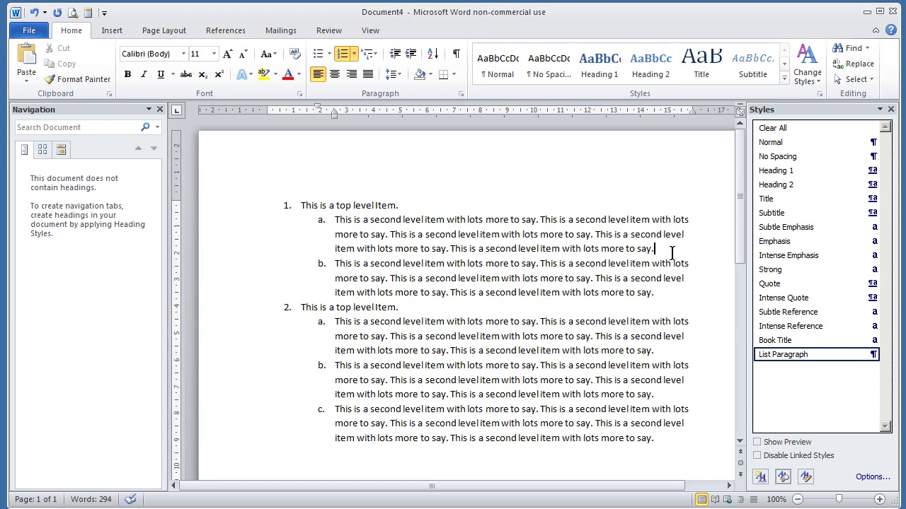
key(Return)
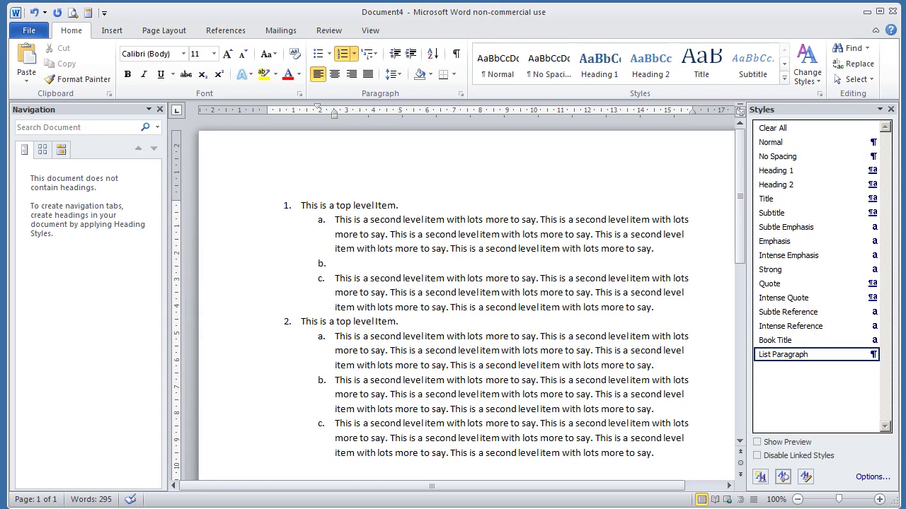
text(This is a second level item with lots more to say. This is a second level item with lots more to say. This is a second level item with lots more to say. This is a second level item with lots more to say. This is a second level item with lots more to say.)
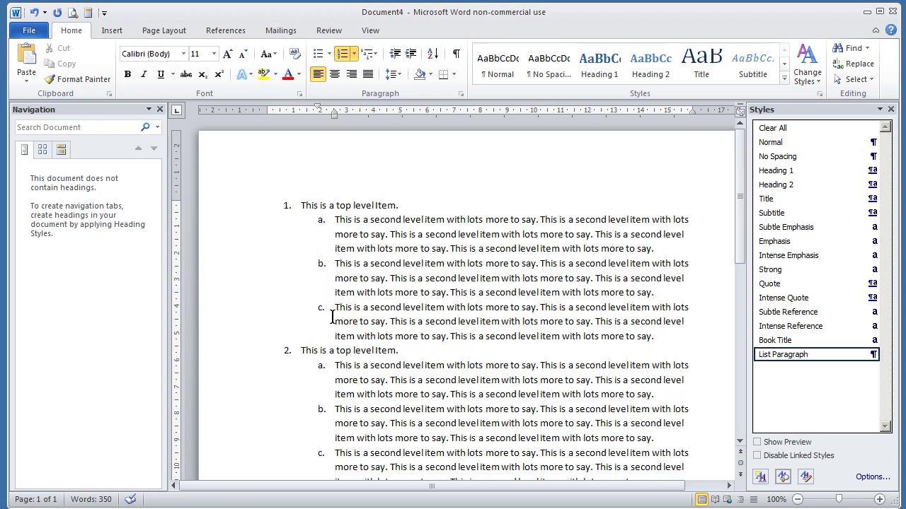
Insert two third-level items under item 1a, each repeating "This is a third level item, with more to say." four times
click(657, 249)
key(Return)
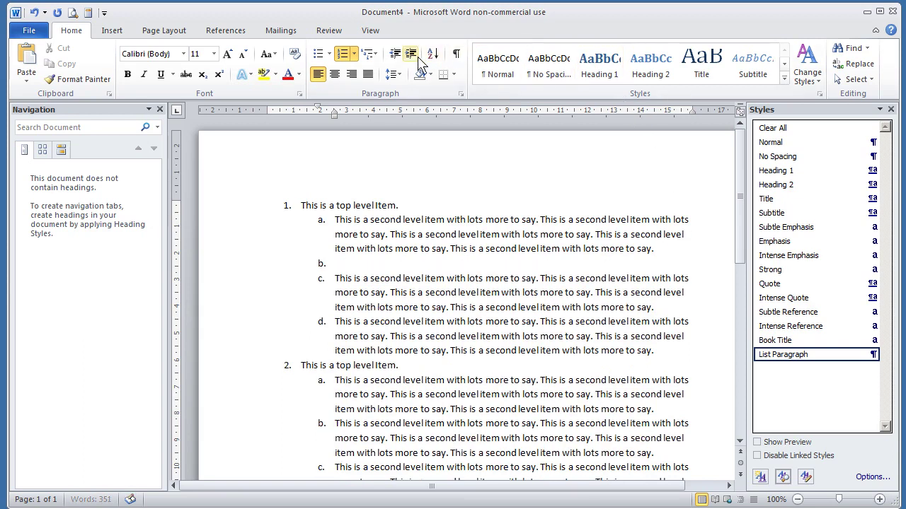
click(410, 56)
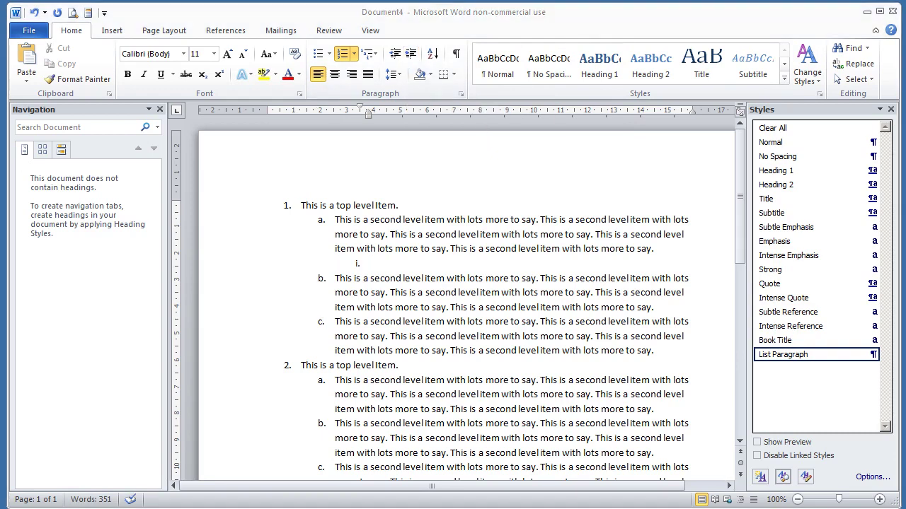
click(382, 263)
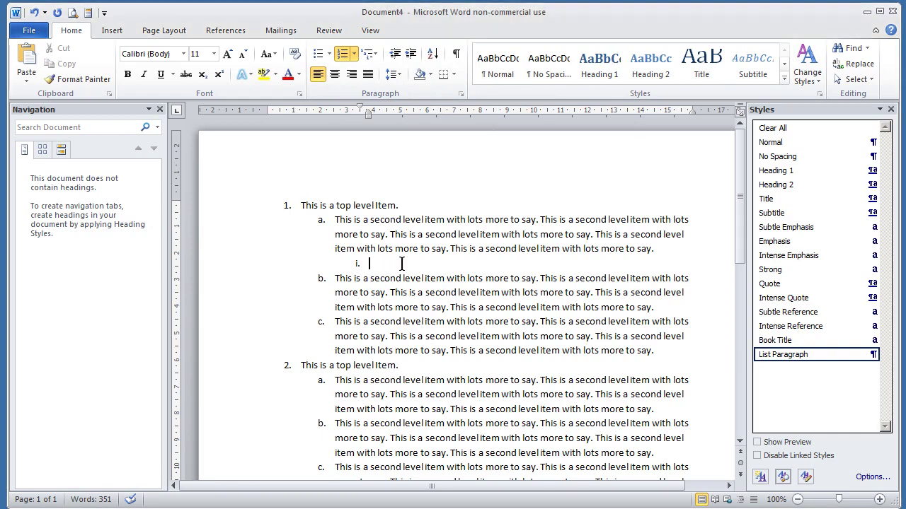
text(This is a third level item, with more to say. This is a third level item, with more to say. This is a third level item, with more to say.)
key(Return)
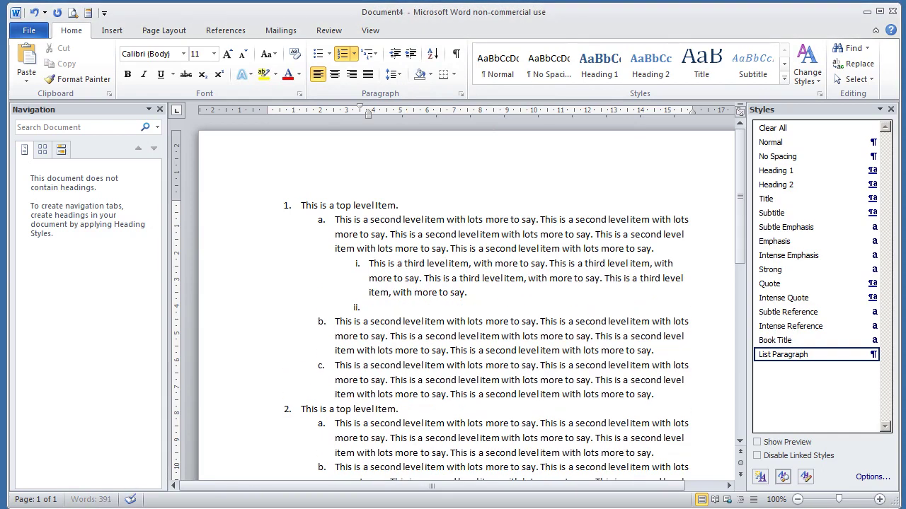
text(This is a third level item, with more to say. This is a third level item, with more to say. This is a third level item, with more to say.)
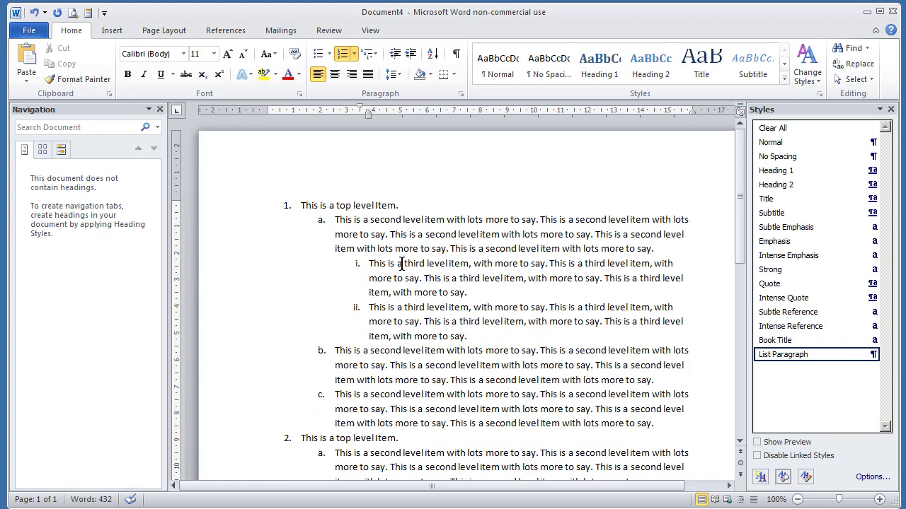
Promote the last second-level item under item 2 to a top-level item
drag(739, 186, 742, 257)
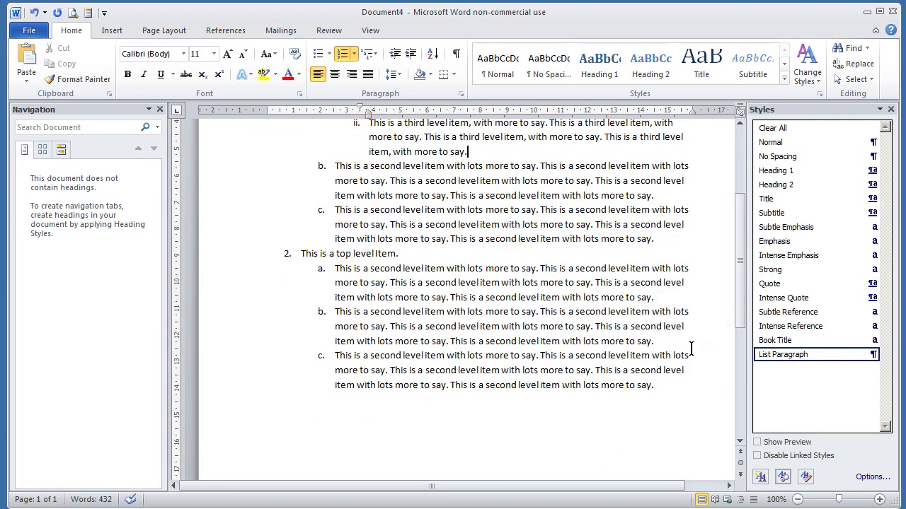
click(398, 361)
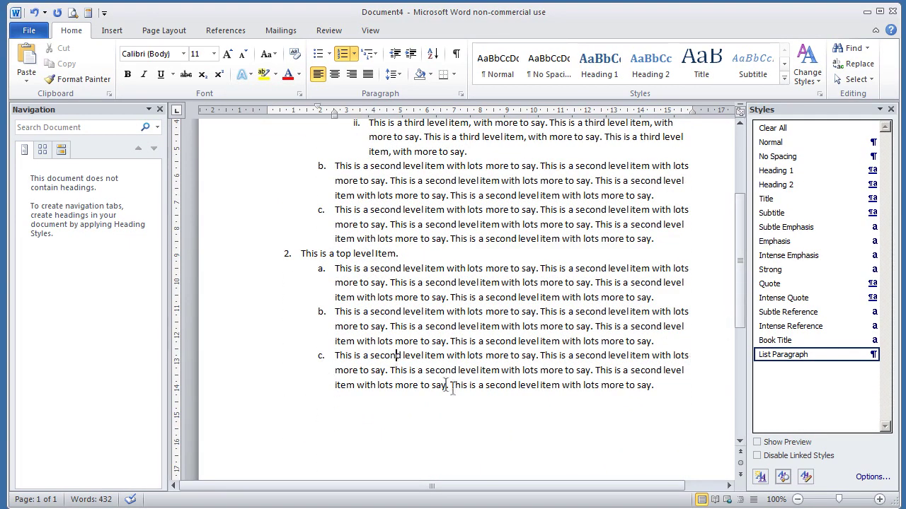
click(397, 54)
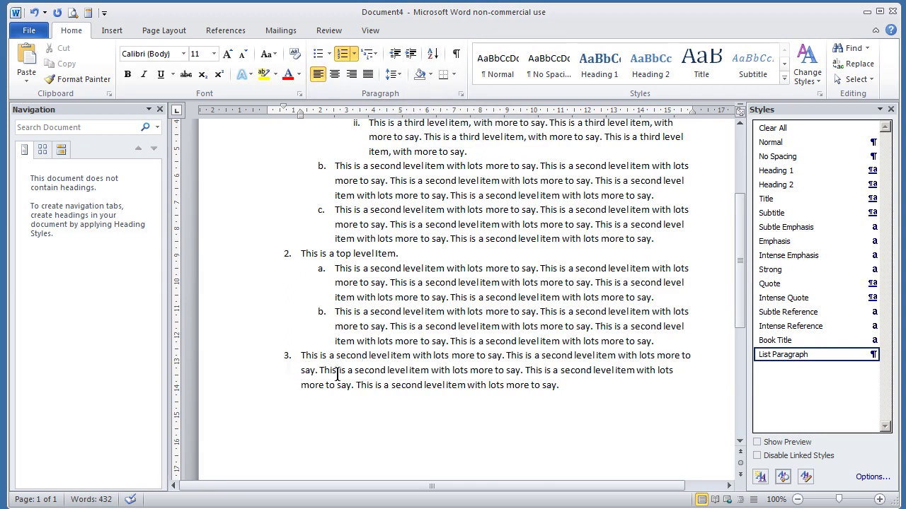
Add another top-level item reading "This is a top level Item." after item 3
click(584, 386)
key(Return)
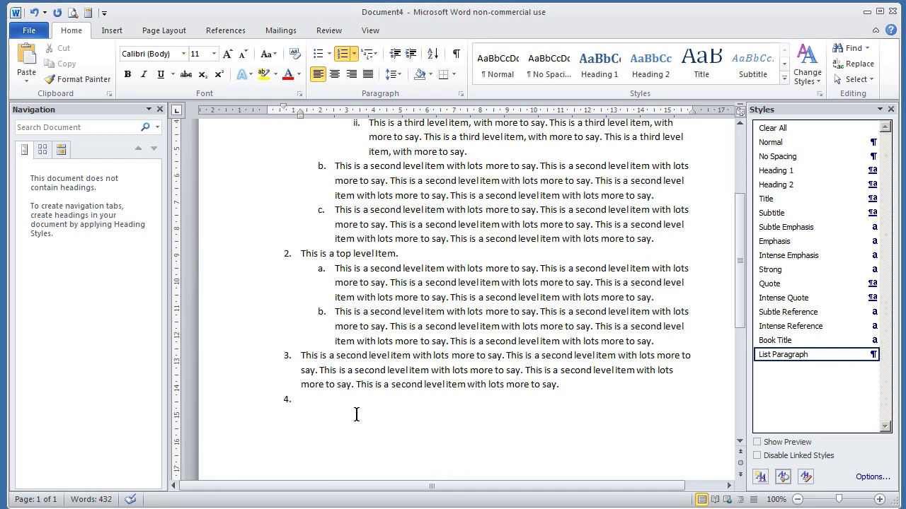
text(This is a top level Item.)
Restart the numbering at 1 from the last item and add another "This is a top level Item." below it
click(286, 400)
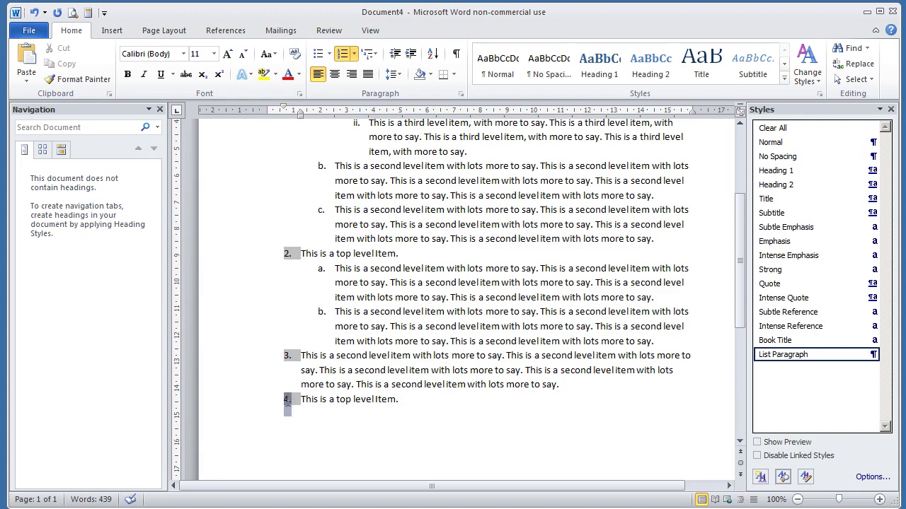
right_click(287, 400)
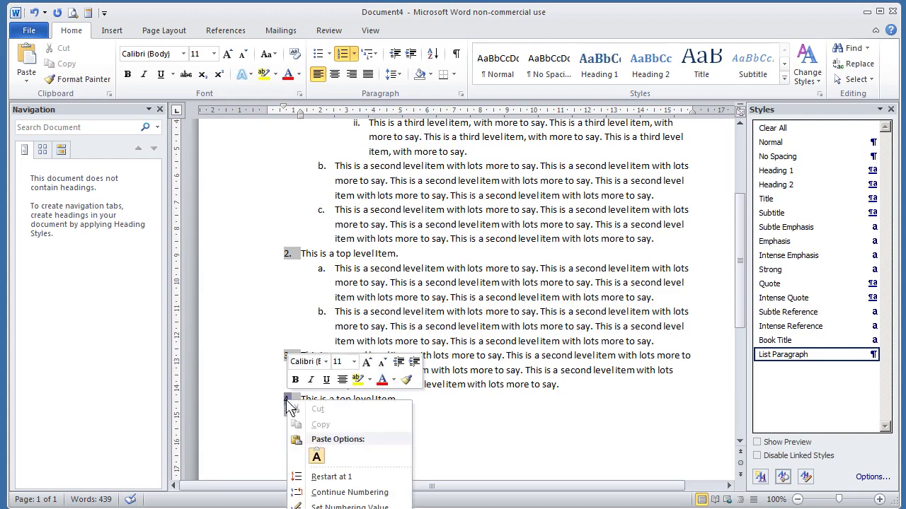
click(329, 478)
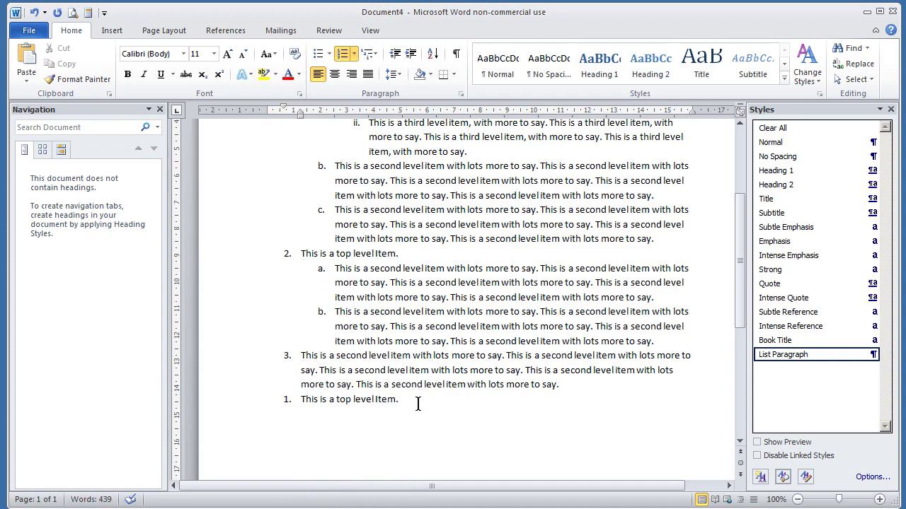
key(Return)
text(This is a top level Item.)
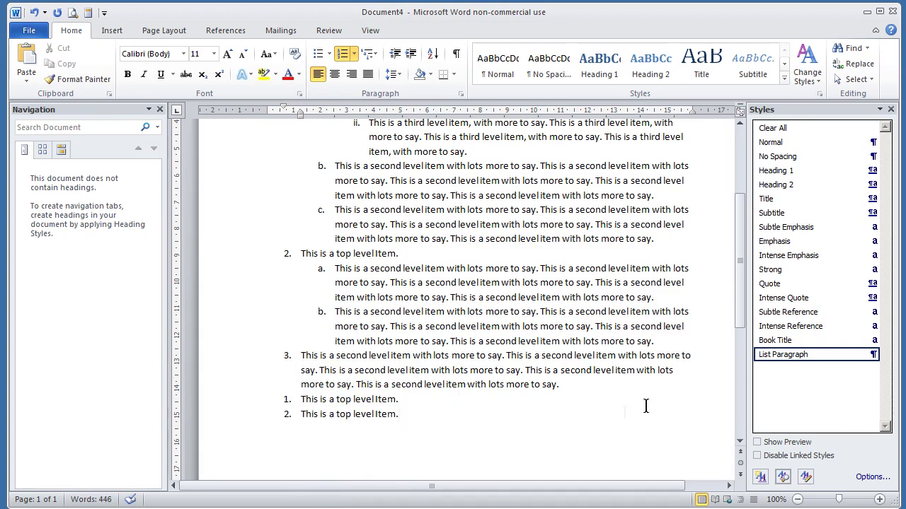
Check the style assigned to the list text by selecting part of second-level item c under the first item
drag(740, 319, 740, 271)
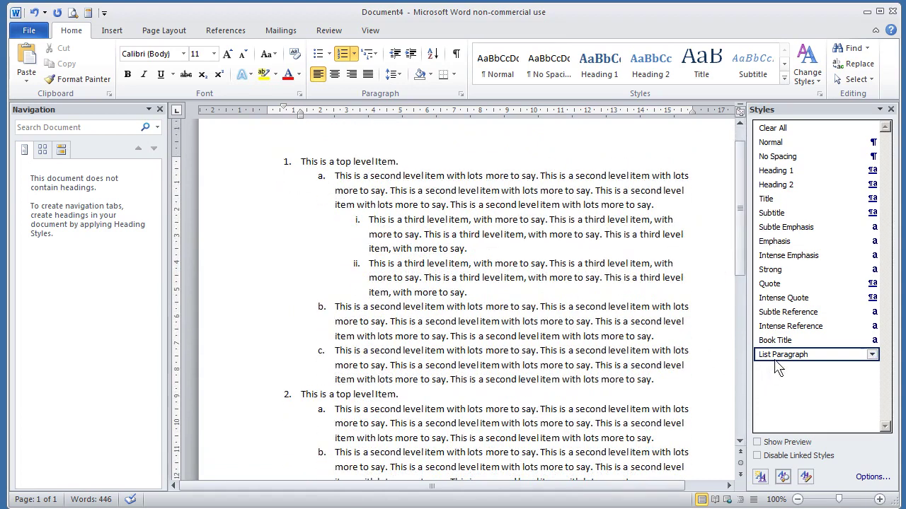
mouse_move(787, 359)
drag(539, 366, 542, 376)
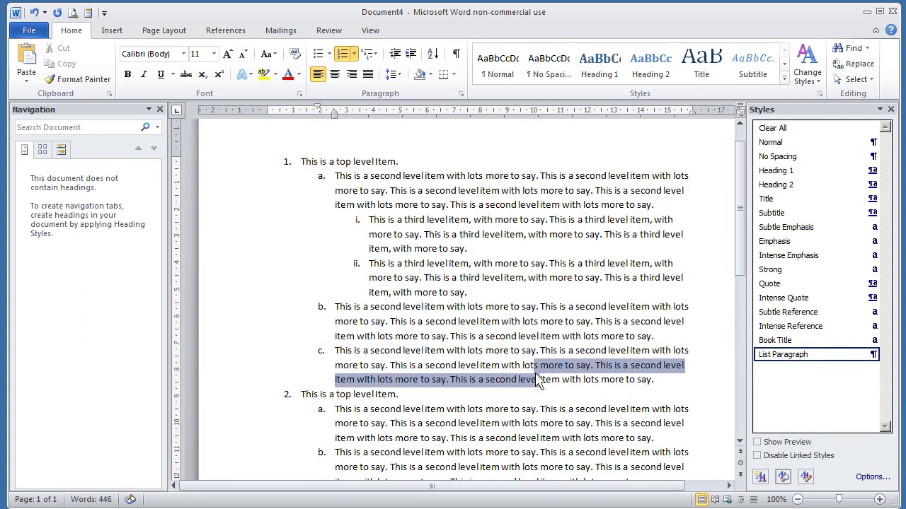
Check which style is applied to third-level item ii under the first item in the quick styles gallery
click(536, 439)
click(538, 278)
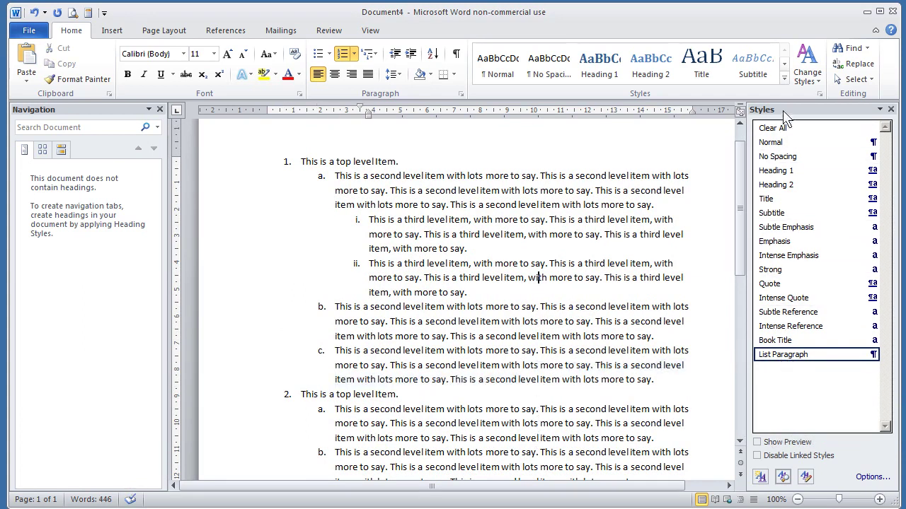
click(784, 78)
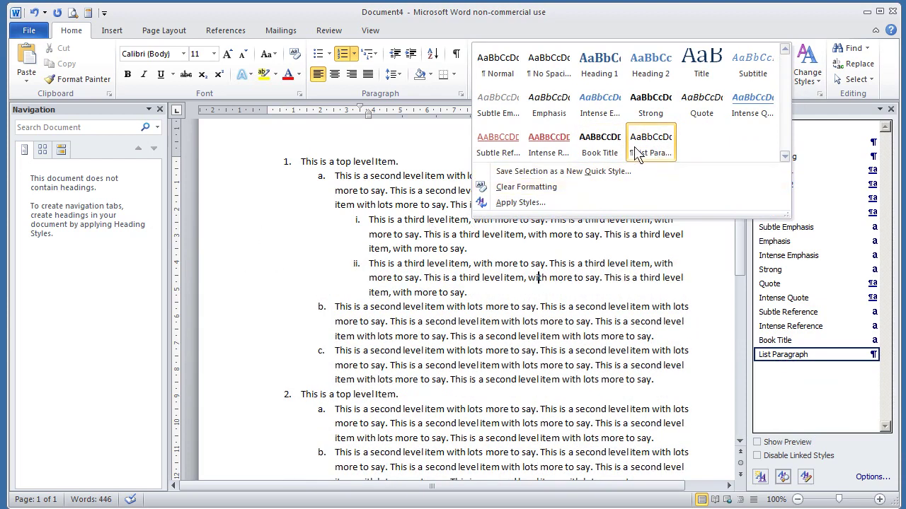
key(Escape)
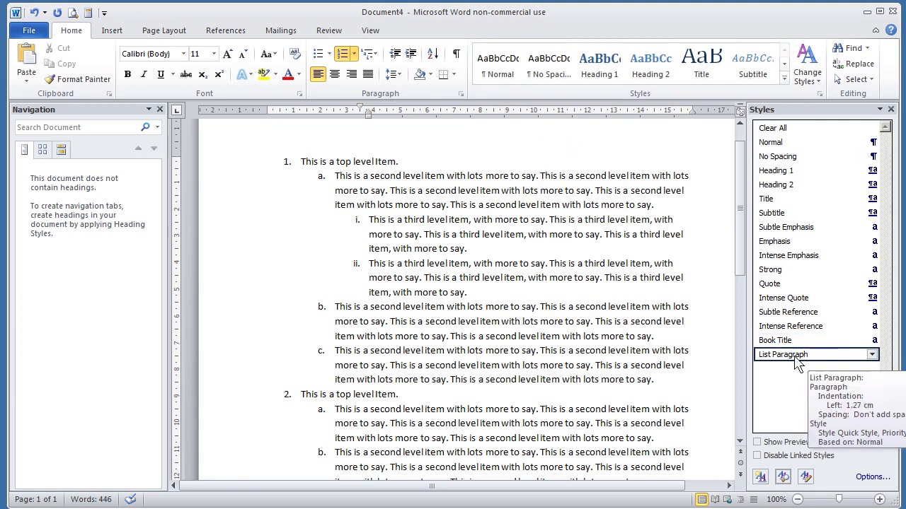
Try setting the List Paragraph style's font size to 10 and undo the change
right_click(798, 362)
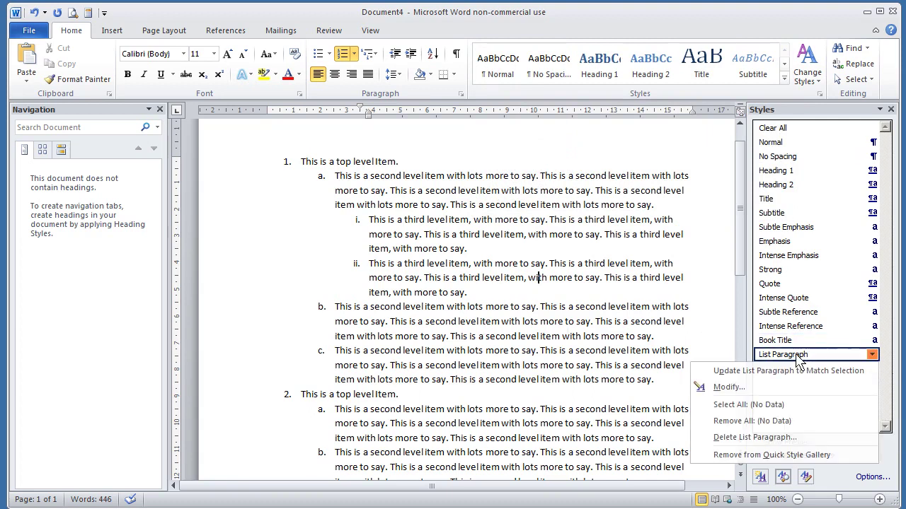
click(731, 387)
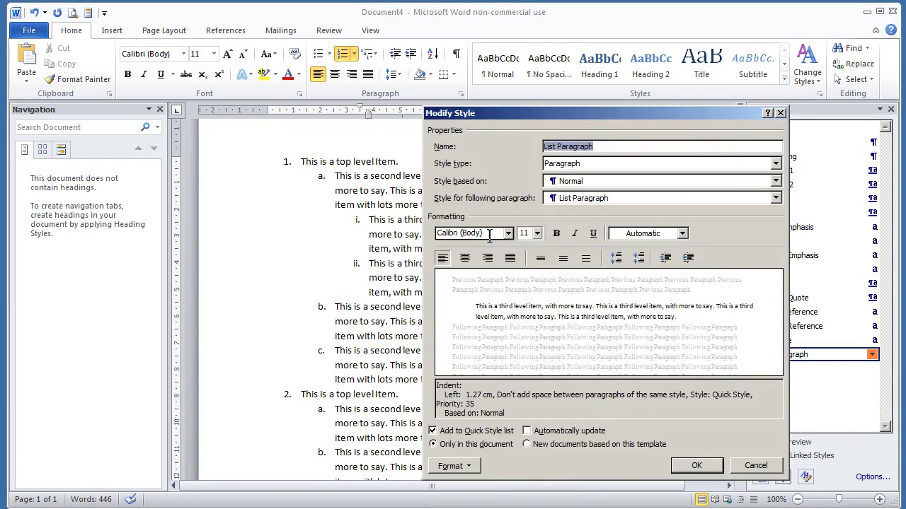
click(537, 234)
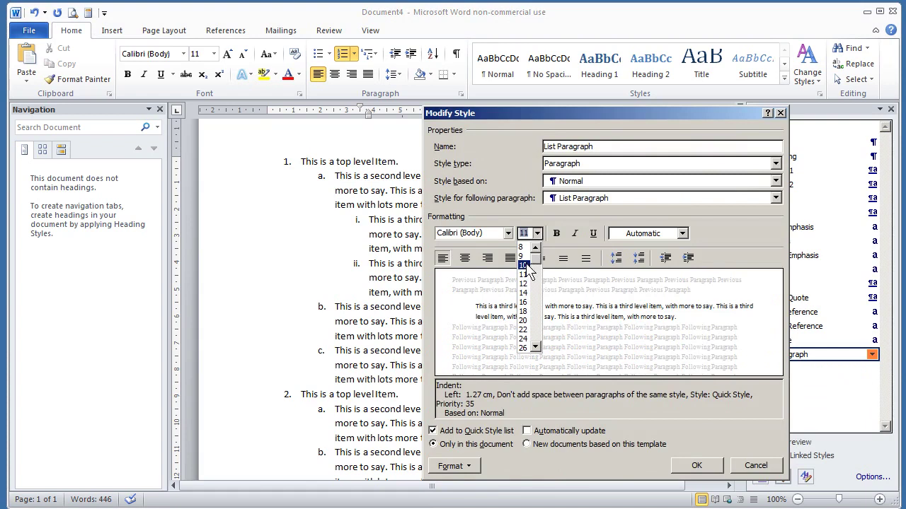
click(527, 264)
click(697, 466)
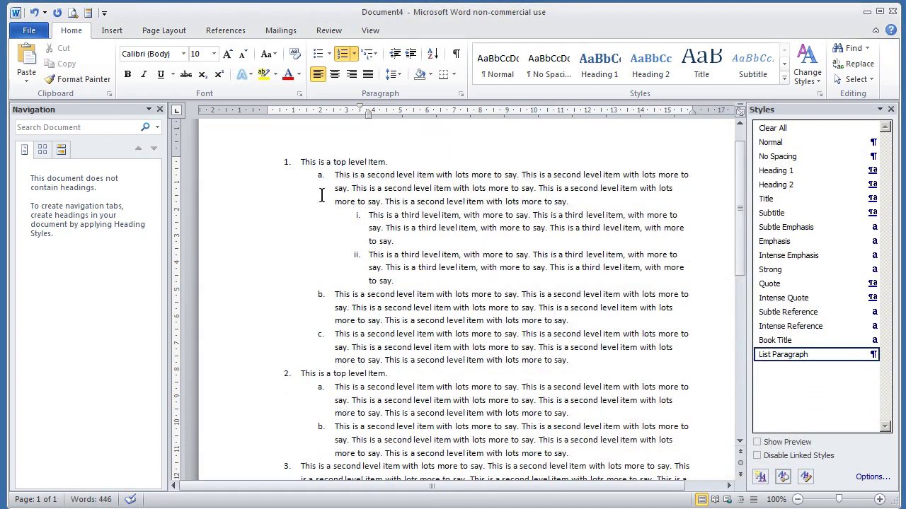
click(34, 13)
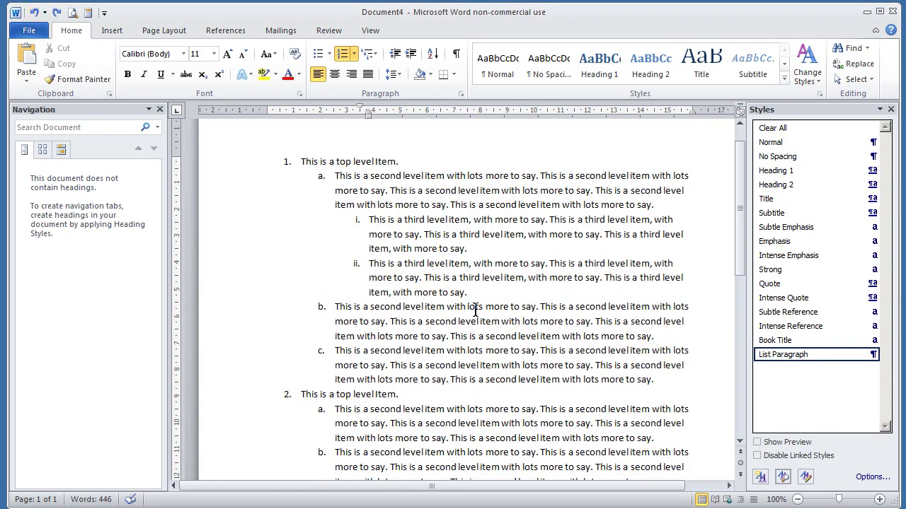
Adjust the top-level list indents to a number position of 1 cm and a text indent of 2 cm
click(527, 235)
click(299, 161)
click(310, 162)
right_click(310, 165)
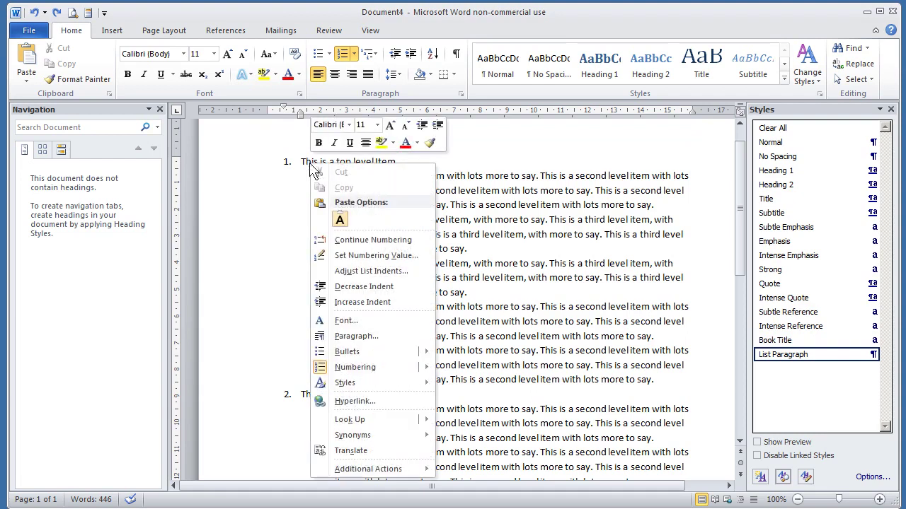
click(367, 272)
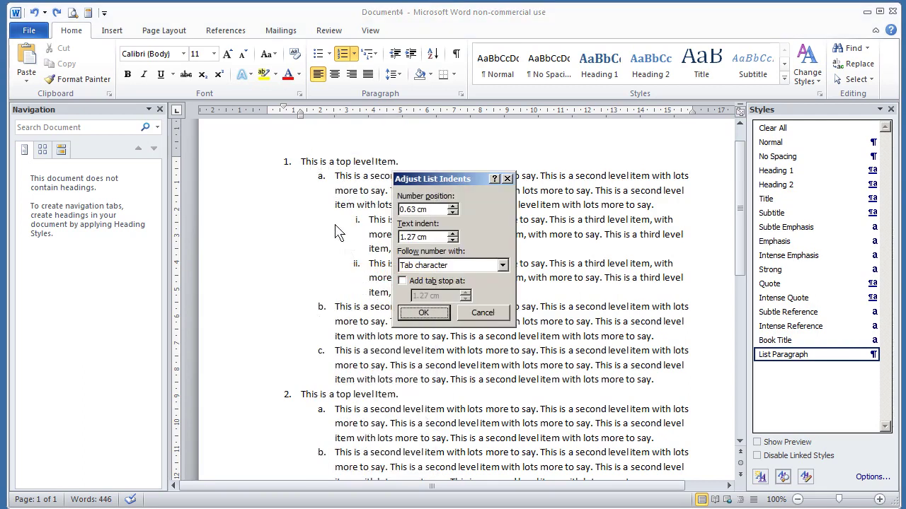
drag(427, 209, 360, 216)
text(1)
key(Tab)
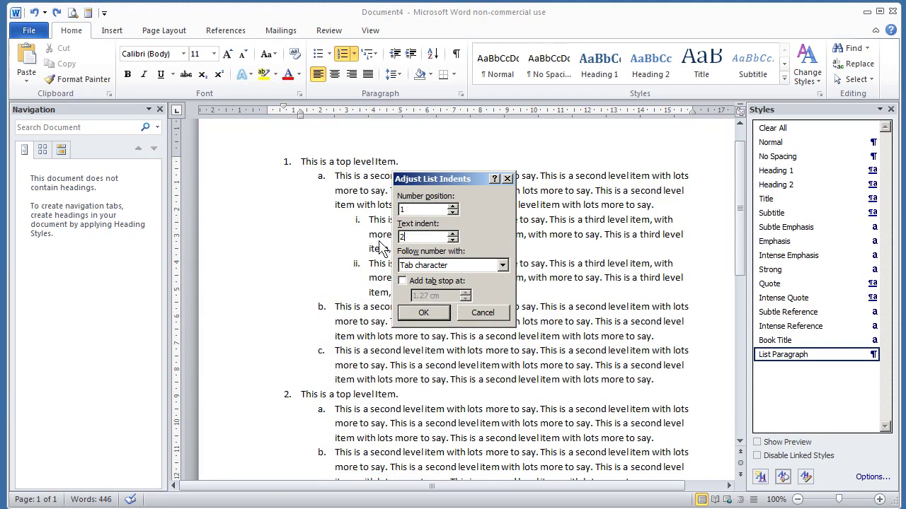
click(429, 313)
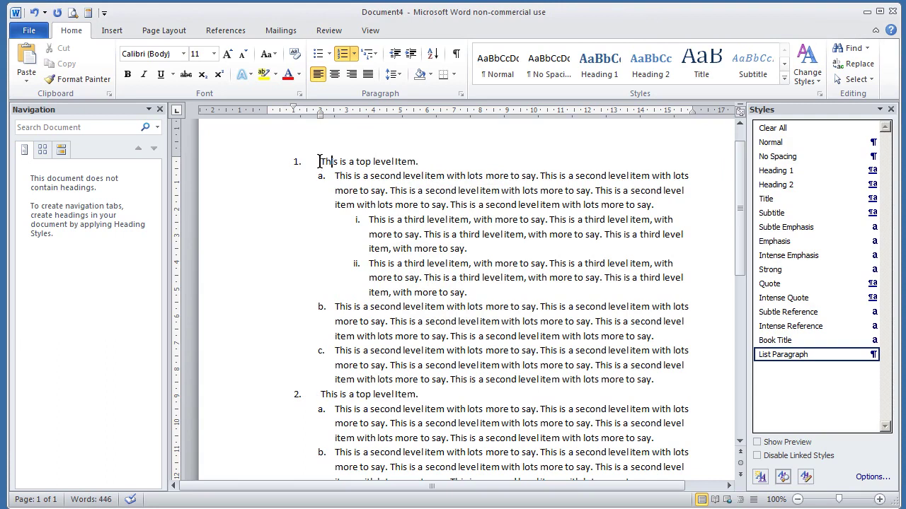
Adjust the second-level list indents to a number position of 3 cm and a text indent of 4 cm
click(369, 177)
right_click(391, 181)
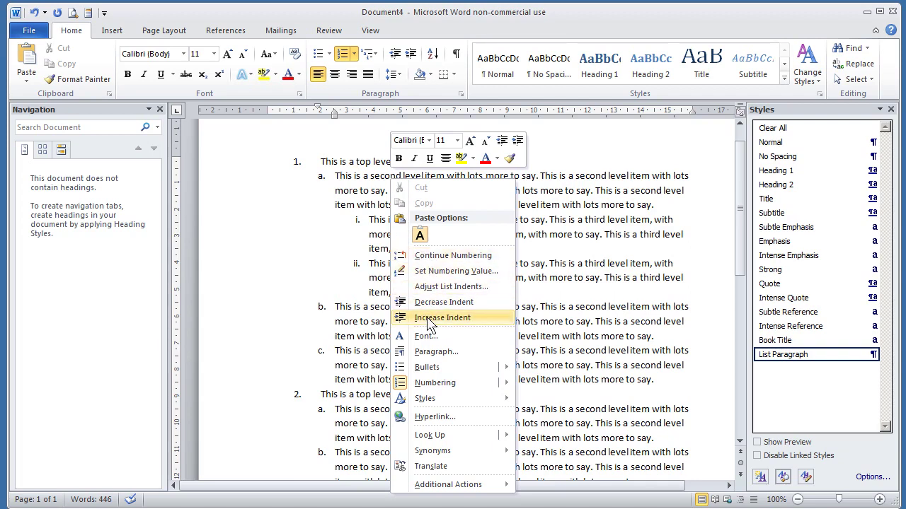
click(427, 289)
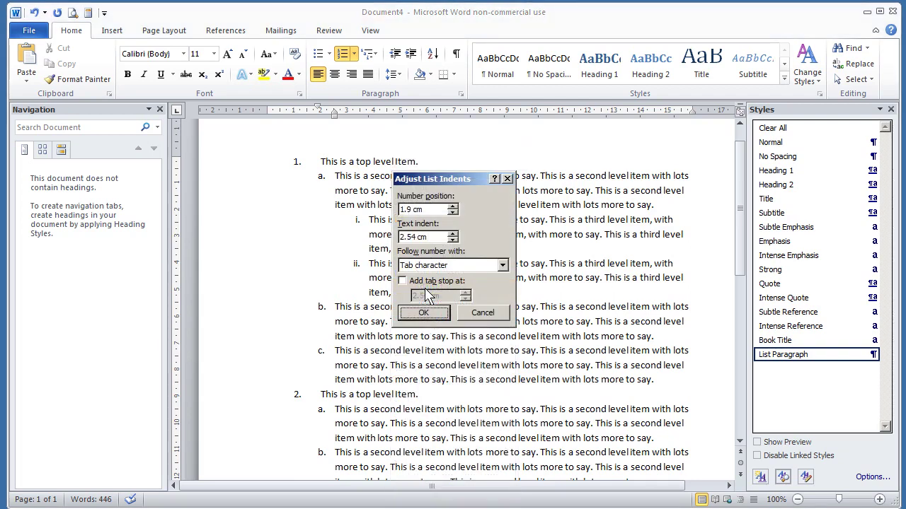
drag(428, 209, 367, 214)
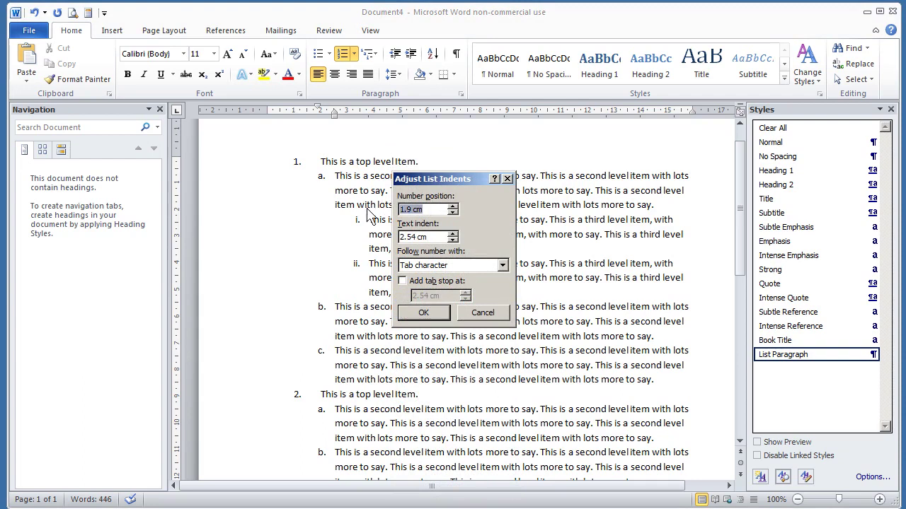
text(3)
drag(434, 237, 377, 240)
text(4)
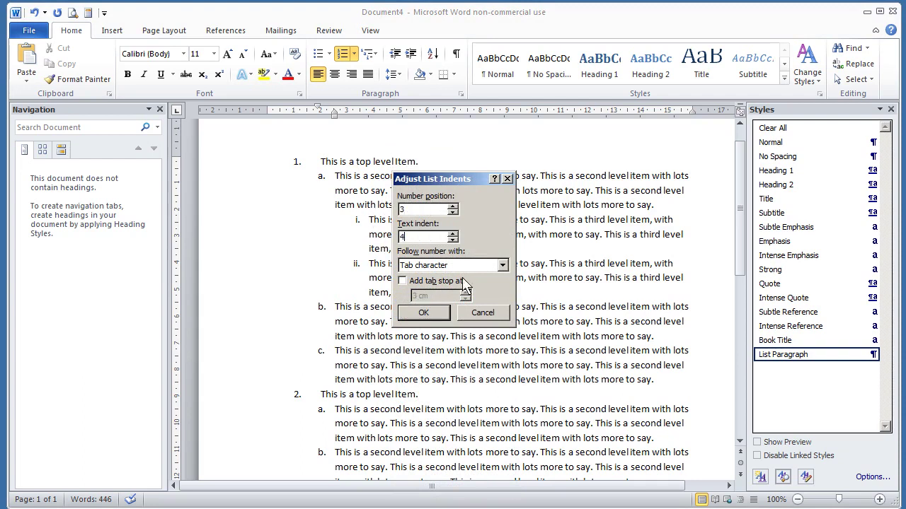
click(428, 313)
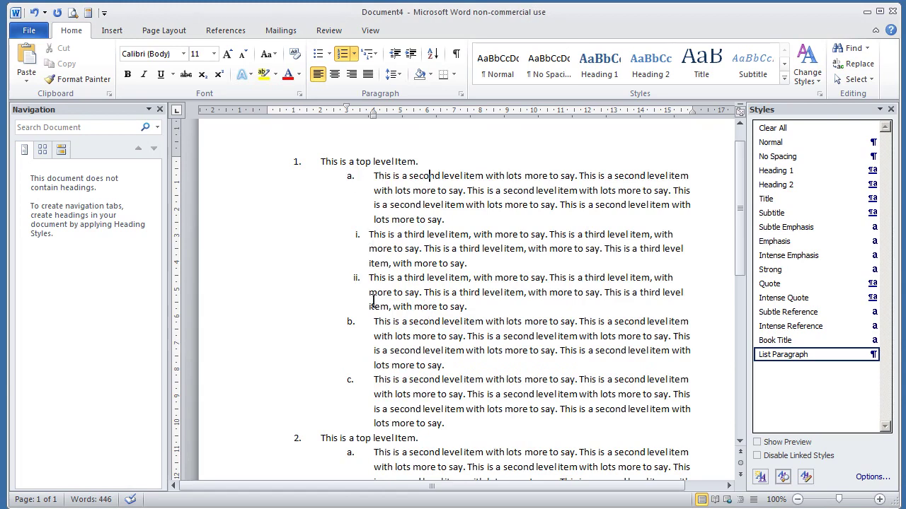
Adjust the third-level list indents to a number position of 4.5 cm and a text indent of 5 cm
drag(745, 209, 735, 344)
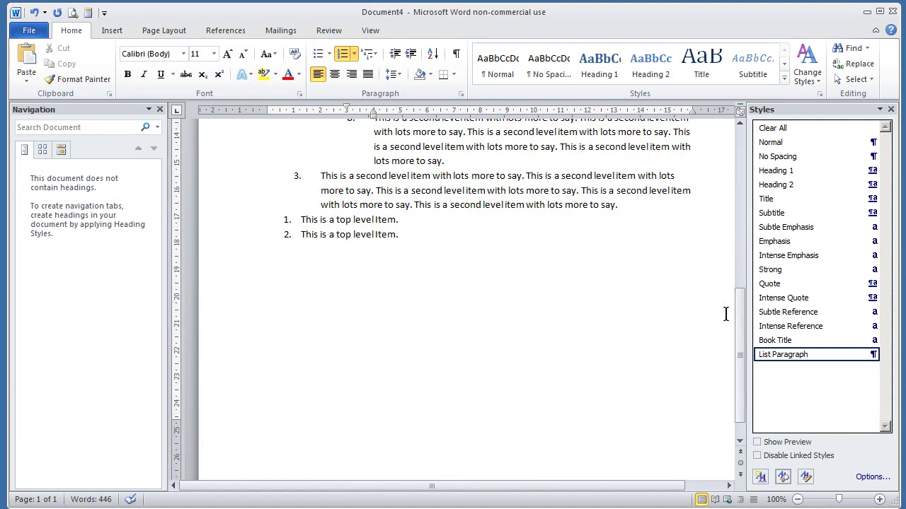
drag(740, 325, 724, 195)
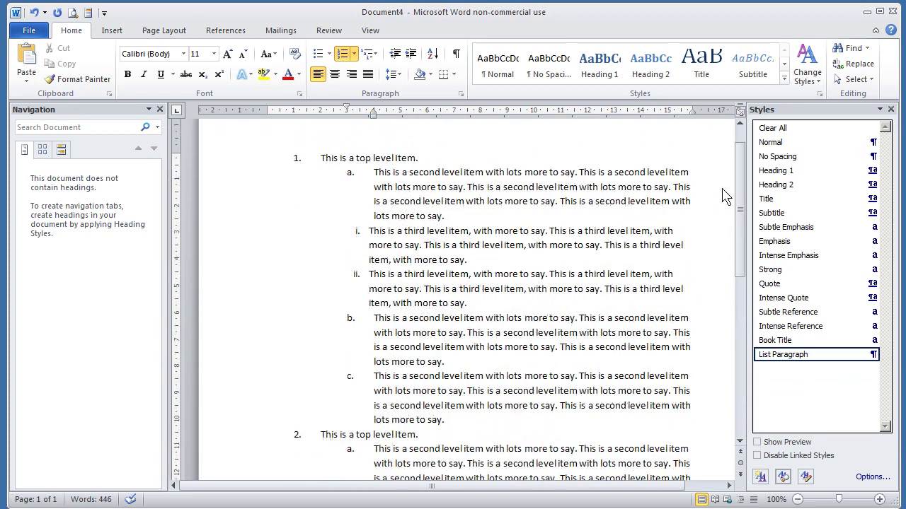
right_click(371, 237)
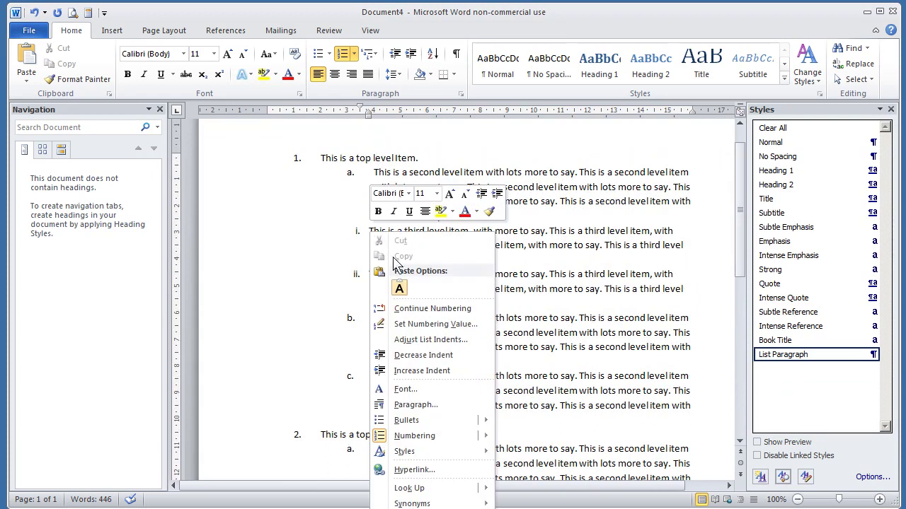
click(405, 342)
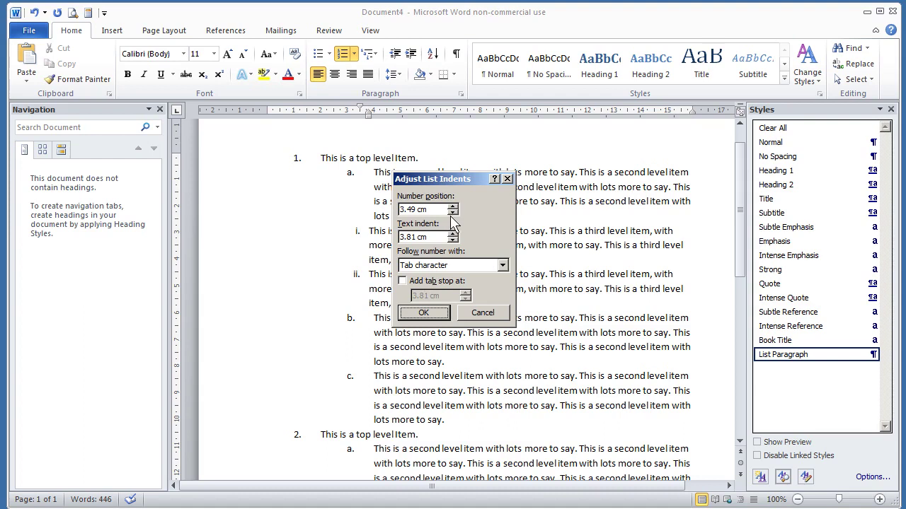
drag(427, 209, 354, 206)
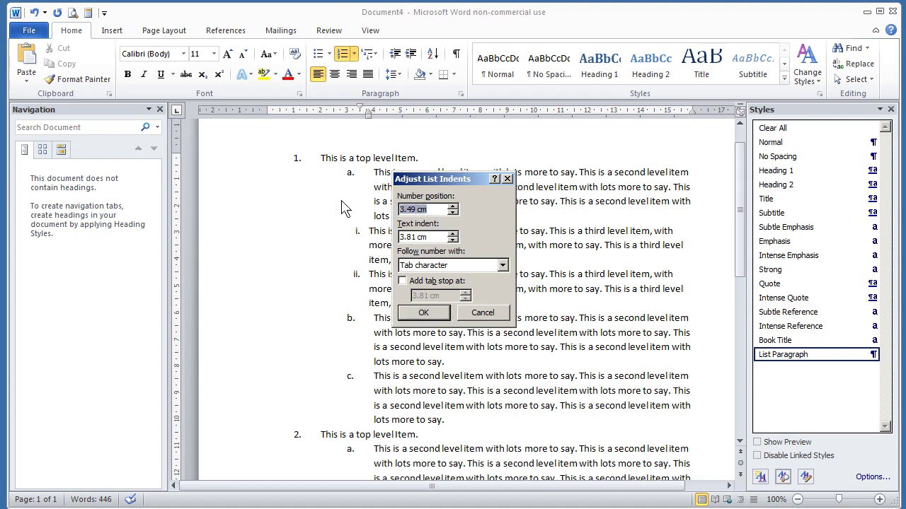
text(4.5)
drag(430, 236, 376, 237)
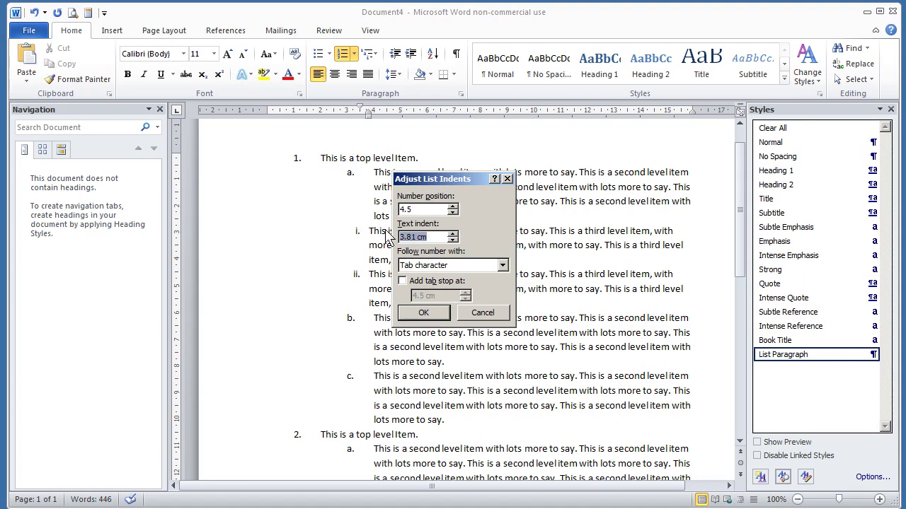
text(5)
click(423, 313)
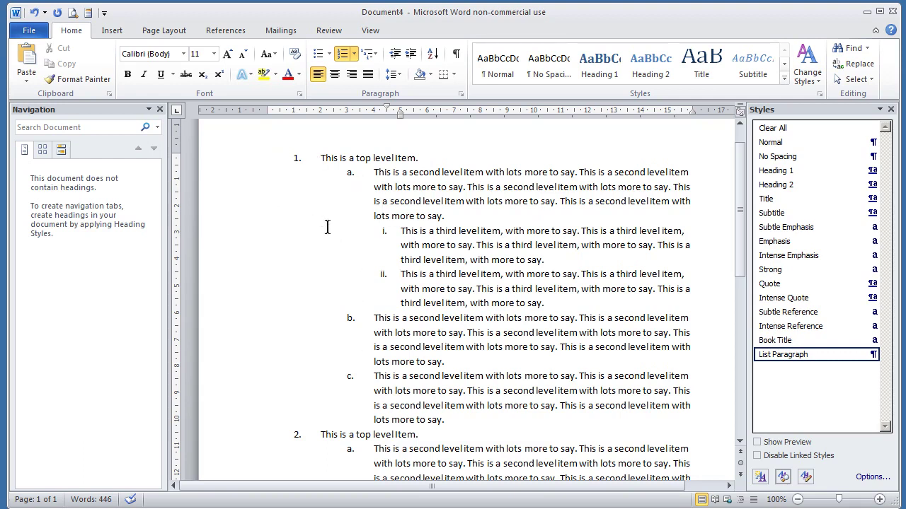
Review the quick styles for the third-level item and the list indent options for second-level item a
click(784, 79)
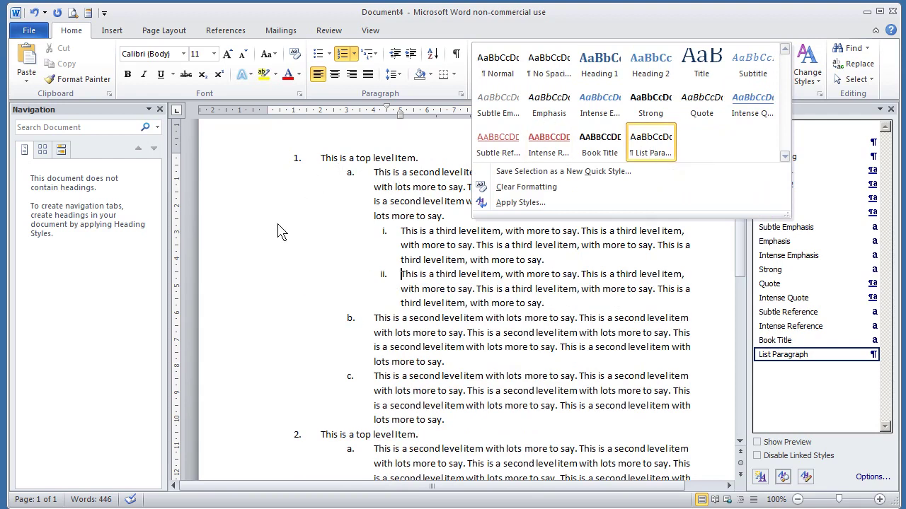
click(341, 210)
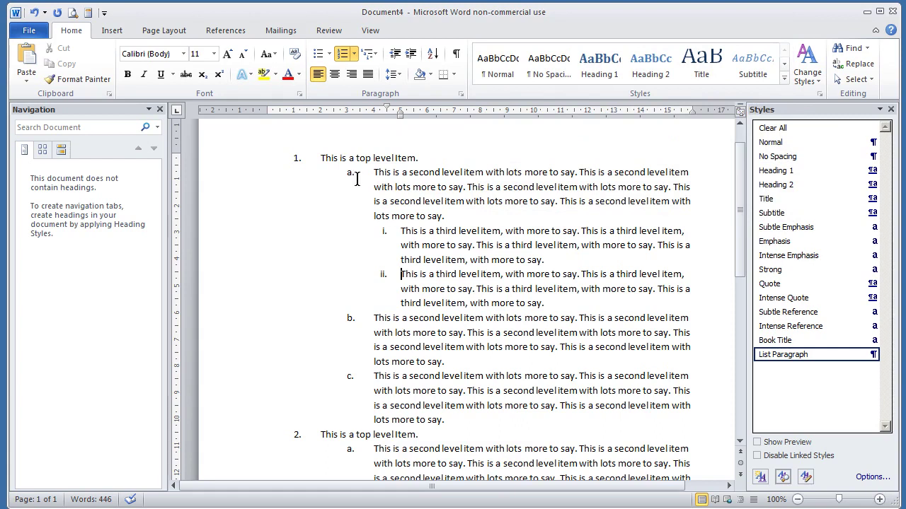
right_click(371, 177)
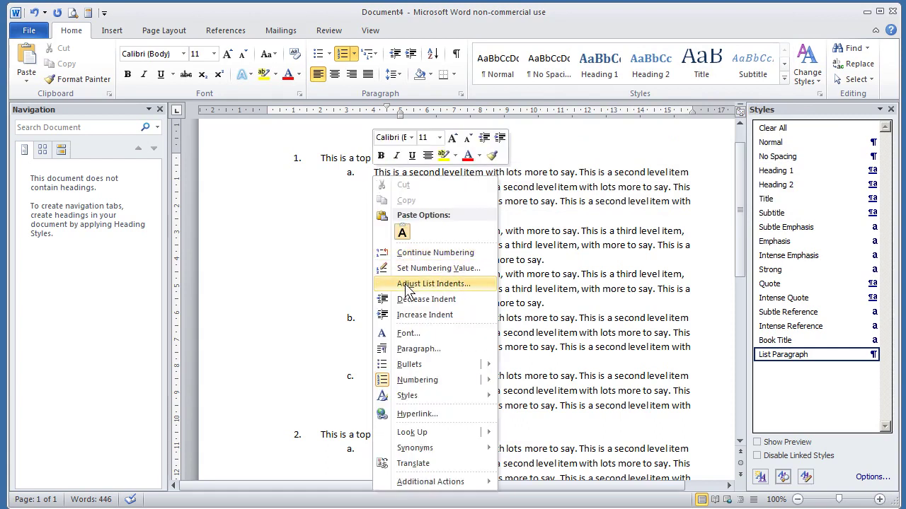
click(261, 193)
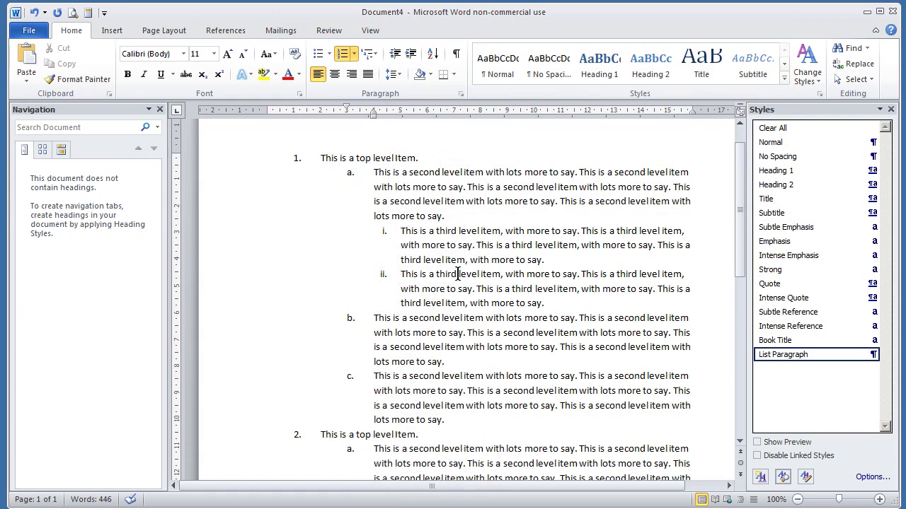
Clear all formatting from the entire list, from the last top-level item up to the first
drag(740, 241, 736, 349)
click(420, 309)
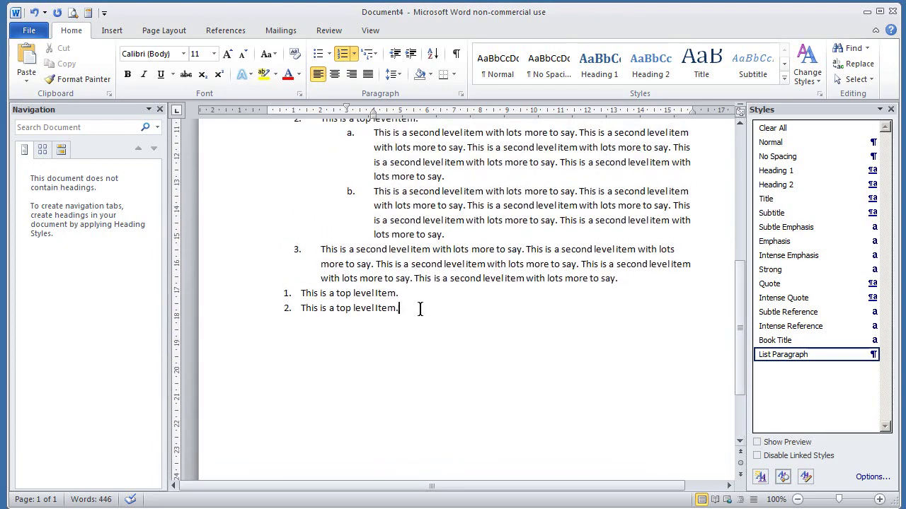
drag(420, 309, 283, 32)
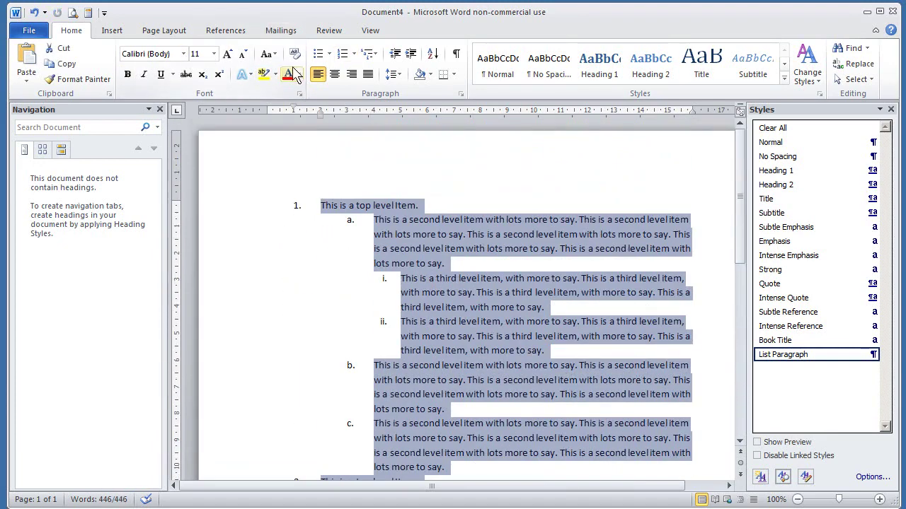
click(295, 54)
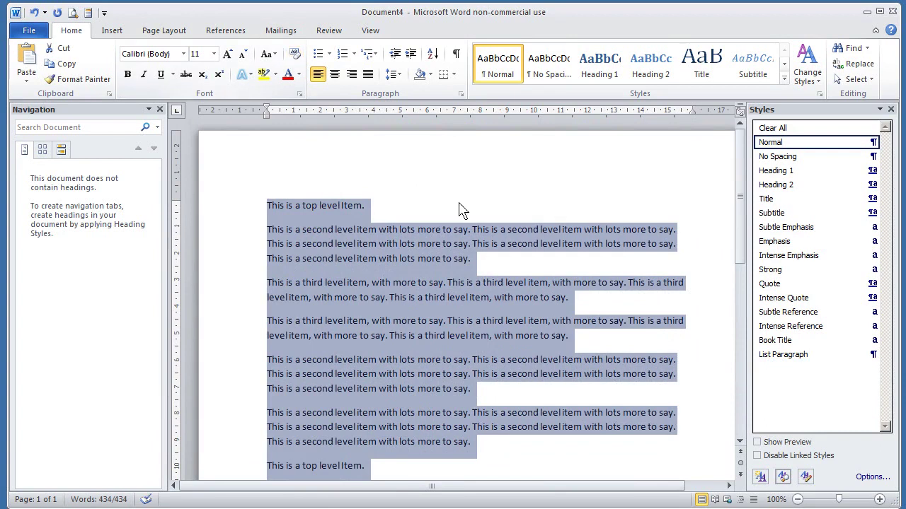
click(437, 205)
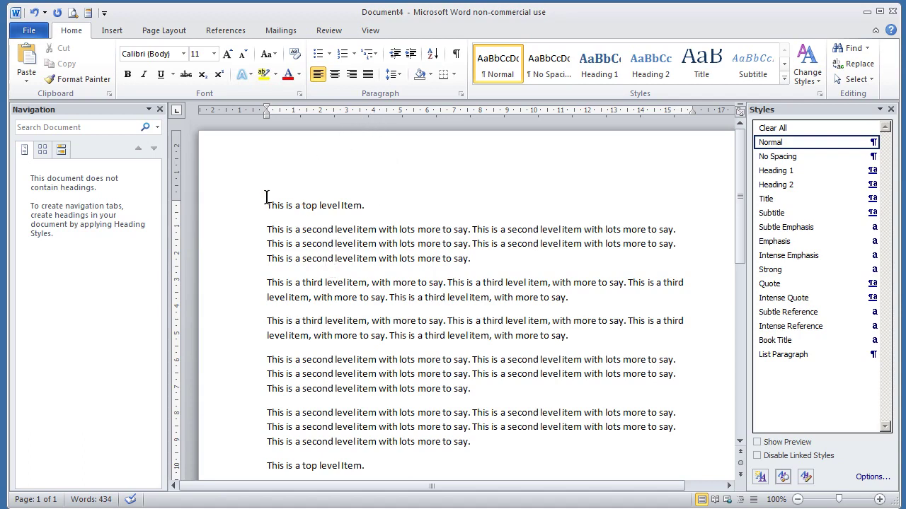
Select the whole cleared list up to the first top-level item and apply the 1) a) i) multilevel numbering from the list library
drag(267, 203, 240, 172)
drag(250, 213, 247, 210)
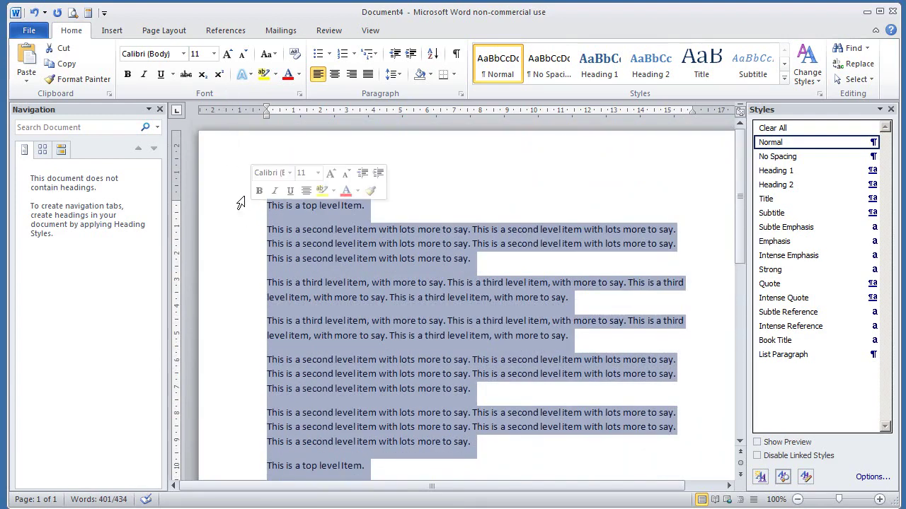
click(371, 54)
click(389, 113)
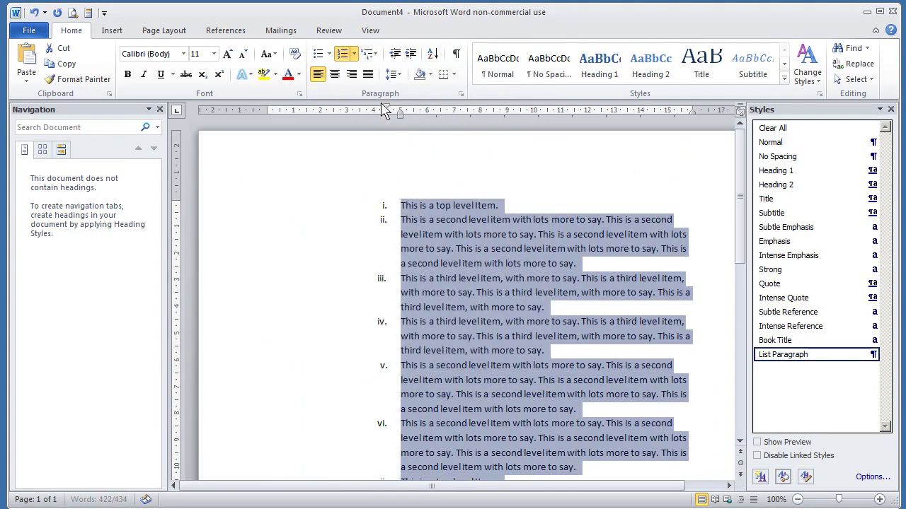
click(353, 55)
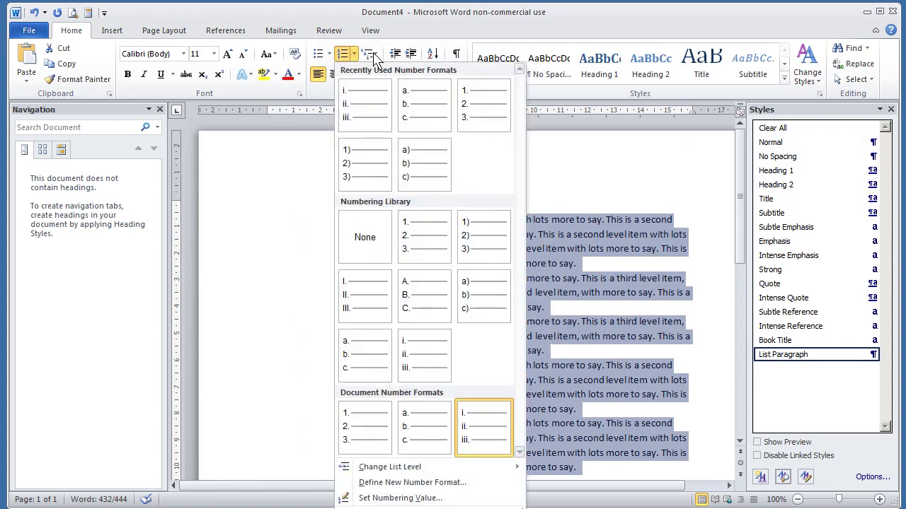
click(367, 55)
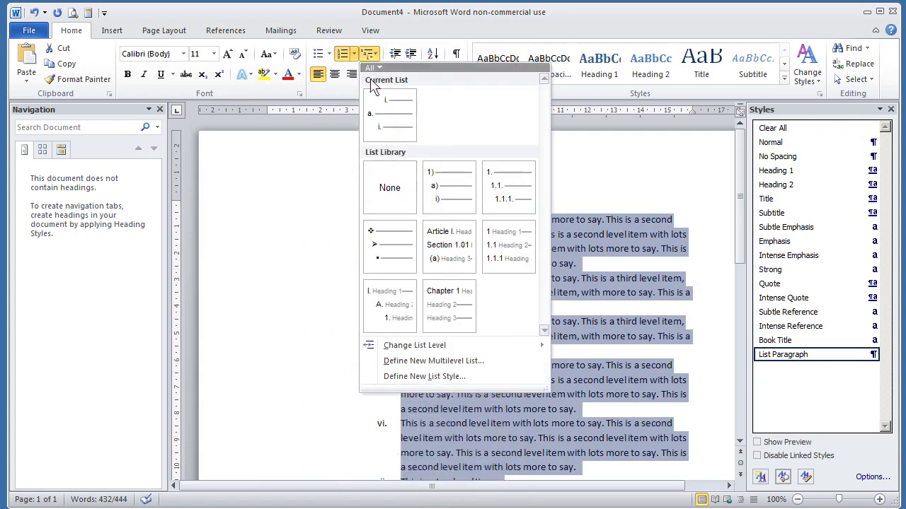
mouse_move(375, 105)
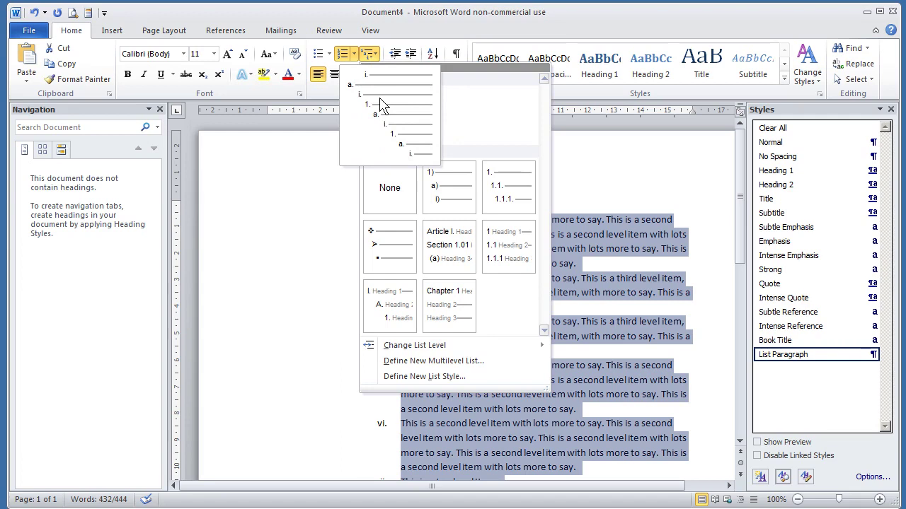
click(442, 188)
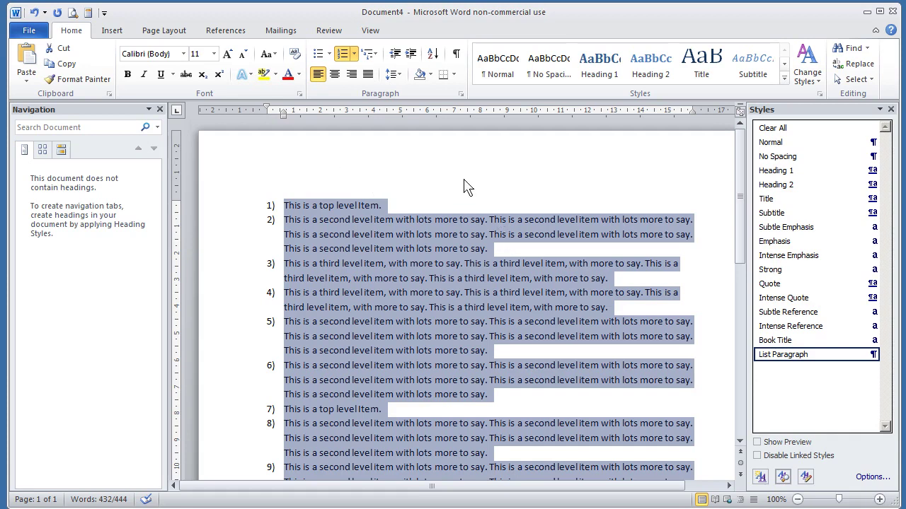
Demote the first second-level item to list level two and the two third-level items below it to level three
drag(285, 220, 503, 248)
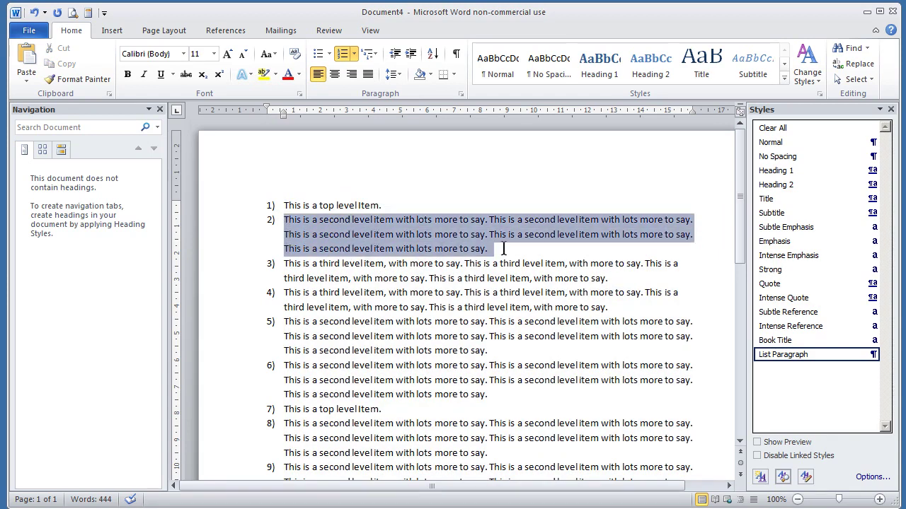
click(410, 54)
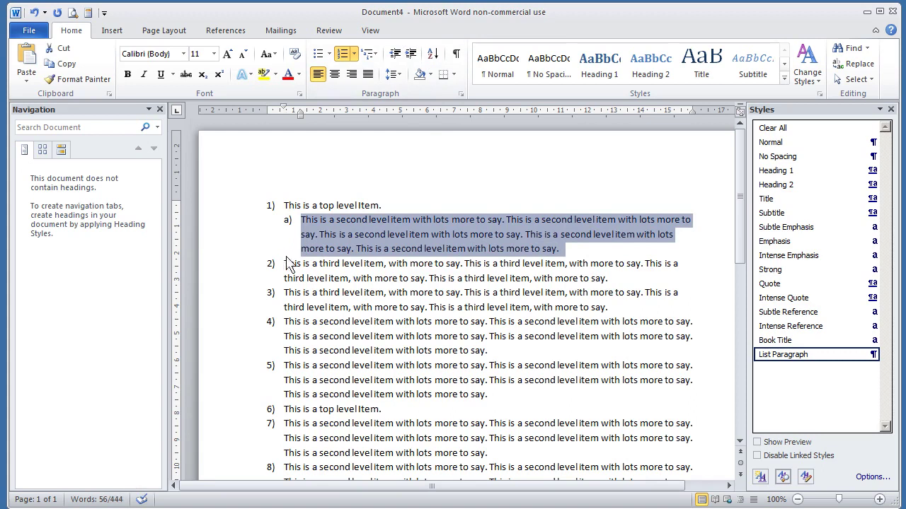
drag(281, 262, 614, 307)
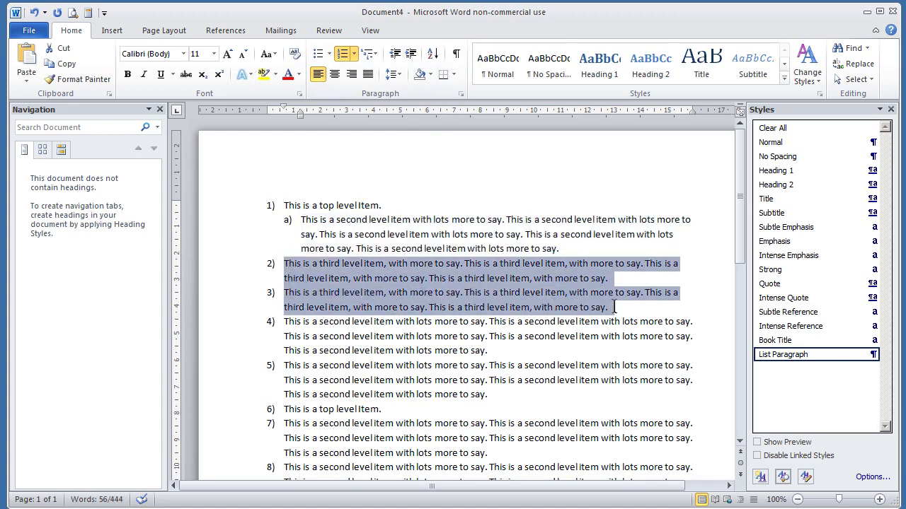
click(410, 54)
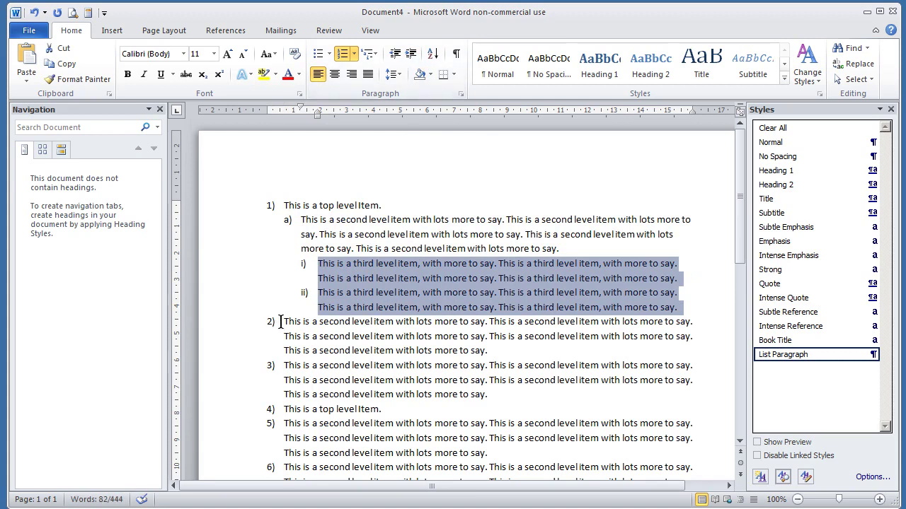
Demote the two second-level items that follow the third-level items to list level two
drag(284, 322, 491, 394)
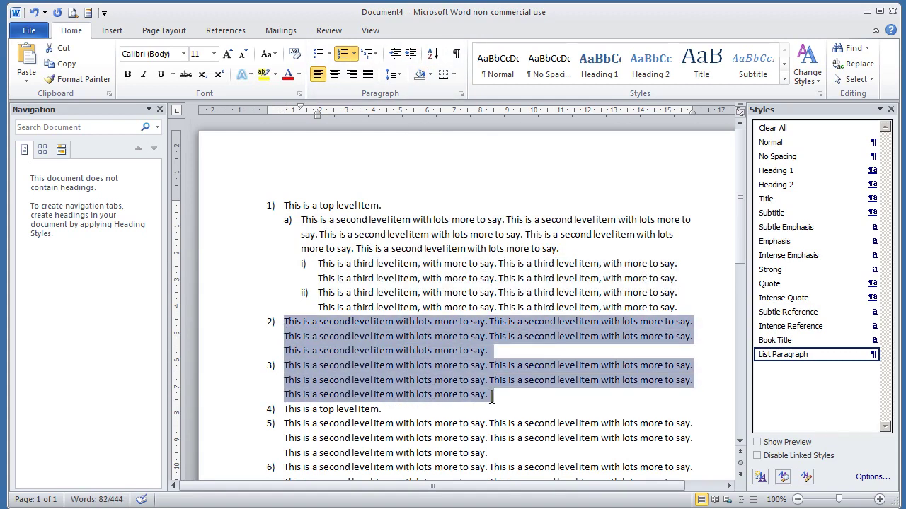
click(410, 54)
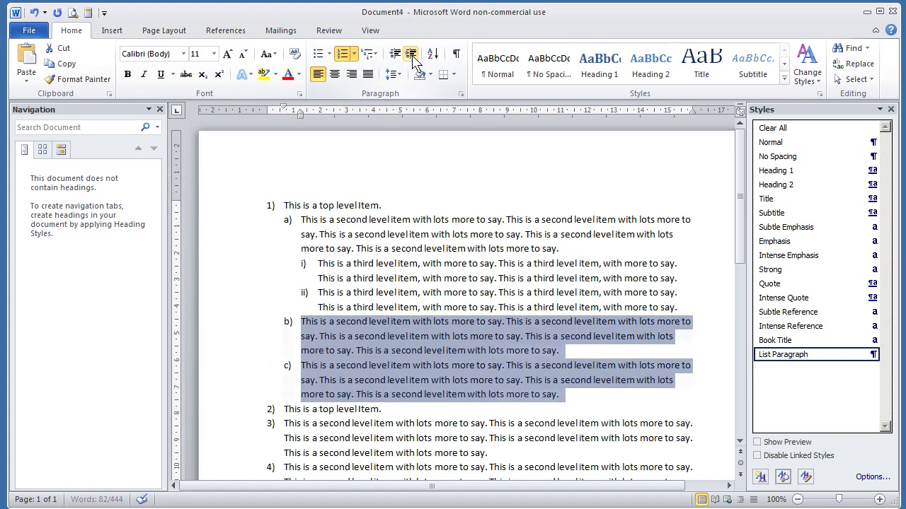
click(411, 54)
click(394, 54)
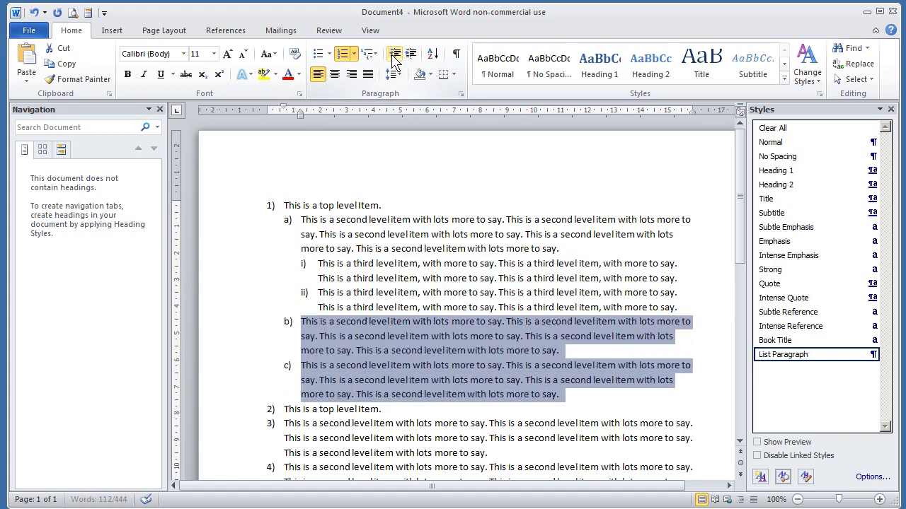
Demote the three second-level items under the second top-level item to list level two
drag(283, 423, 505, 426)
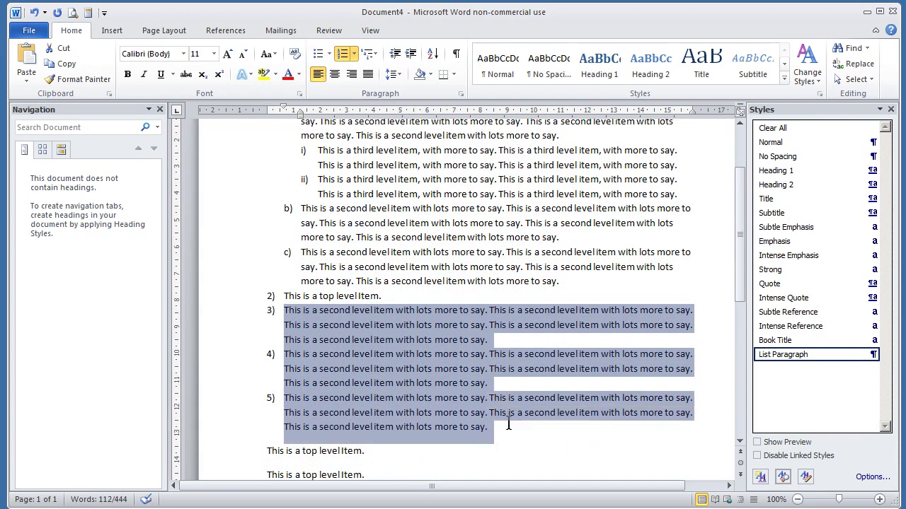
click(412, 55)
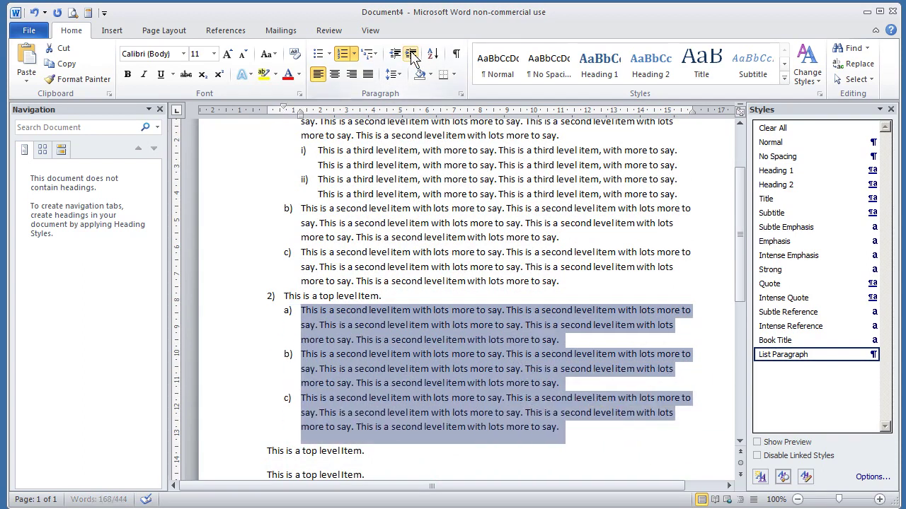
click(599, 451)
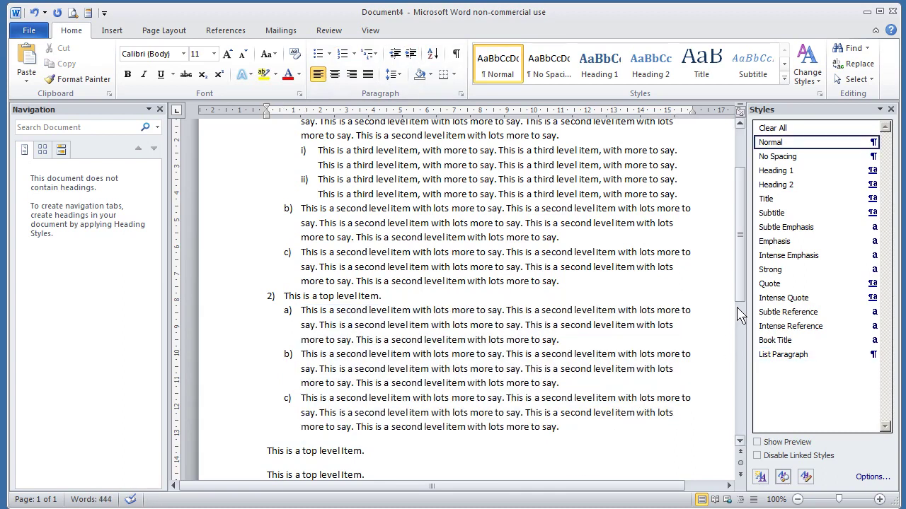
Review the current list format and the multilevel formats available in the list library
scroll(736, 297, up, 3)
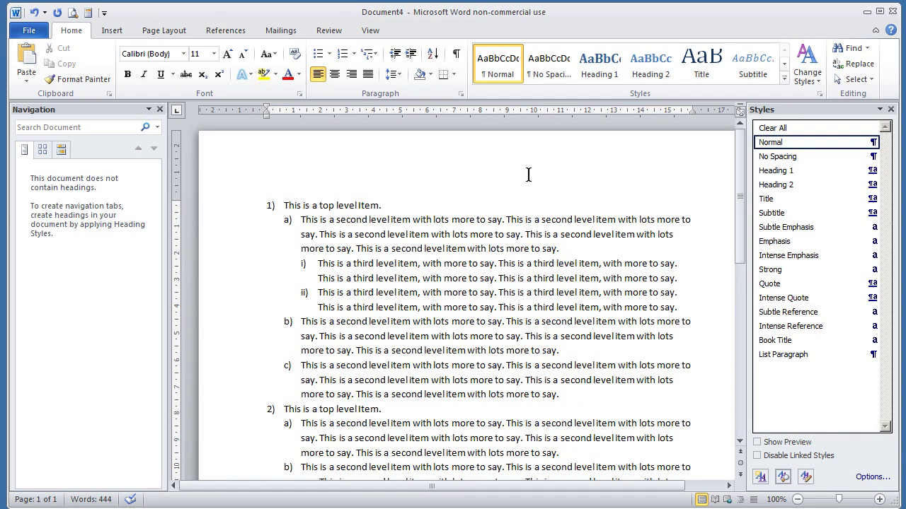
click(369, 56)
mouse_move(375, 92)
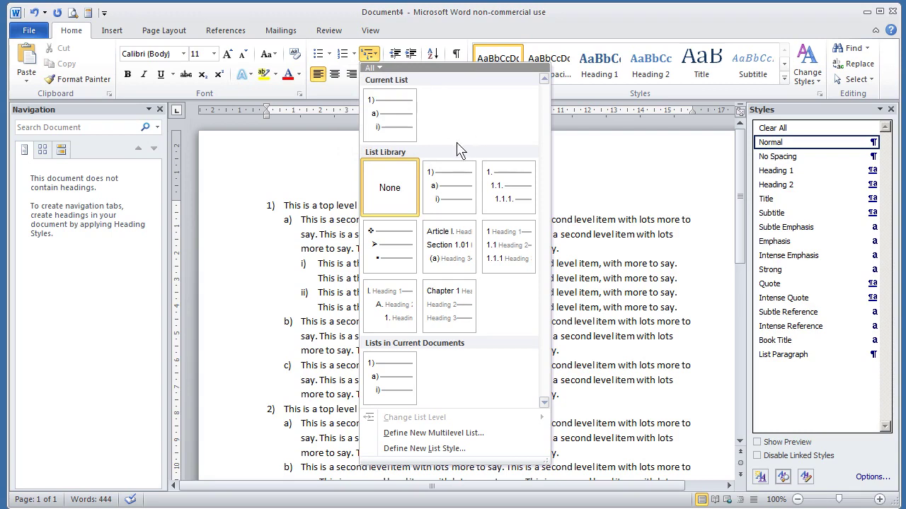
mouse_move(456, 181)
click(226, 190)
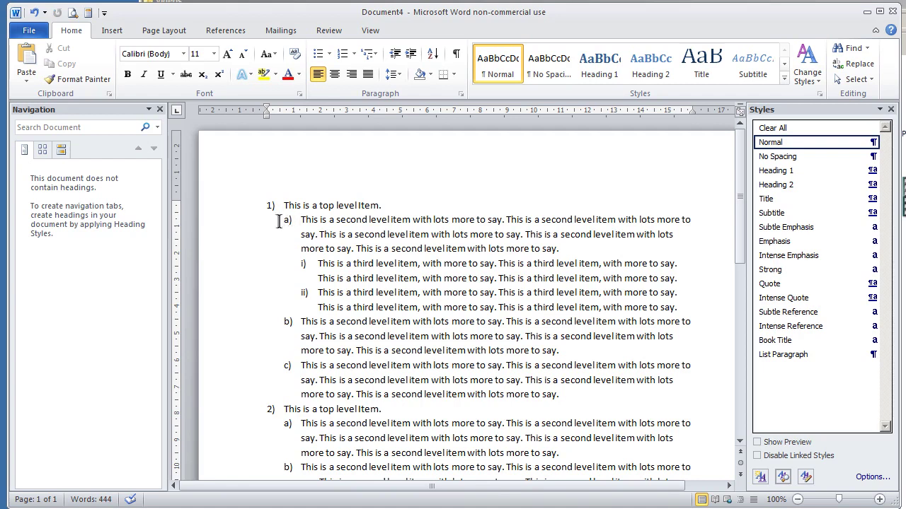
Change the numbering format of the second-level items to a. b. c
right_click(297, 221)
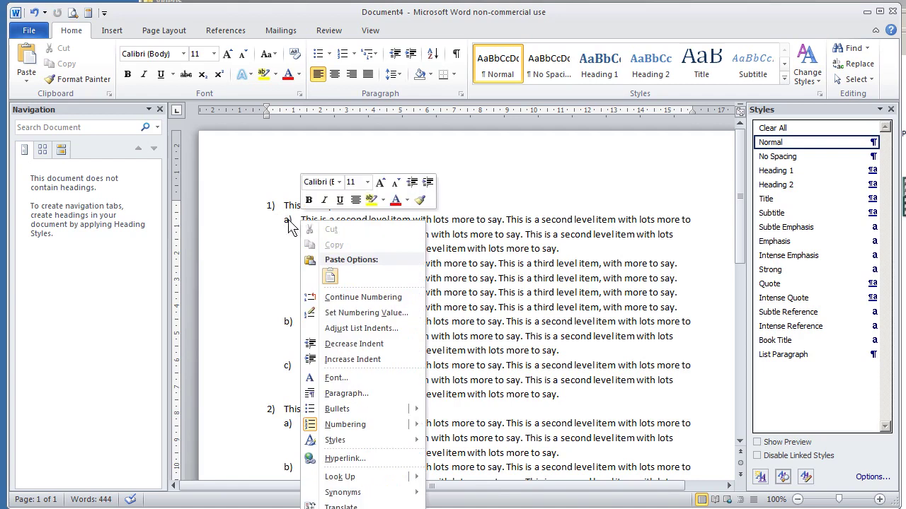
click(286, 221)
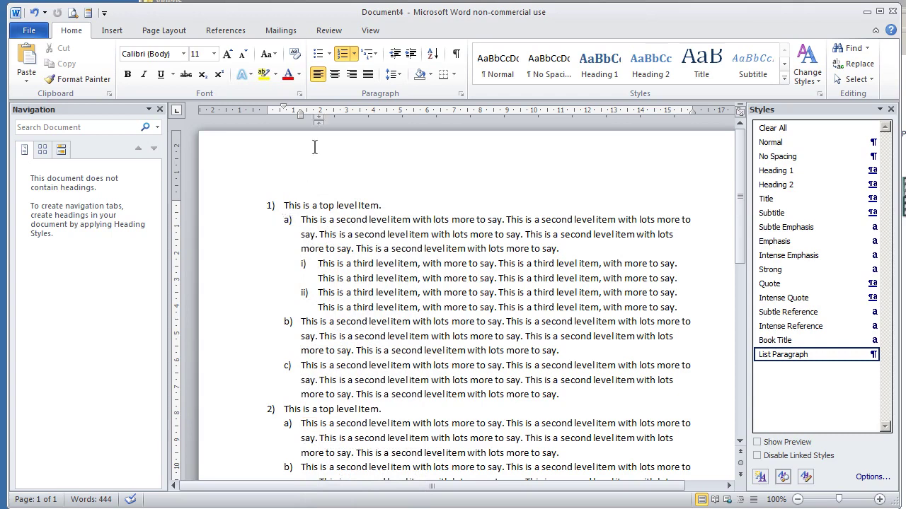
click(352, 55)
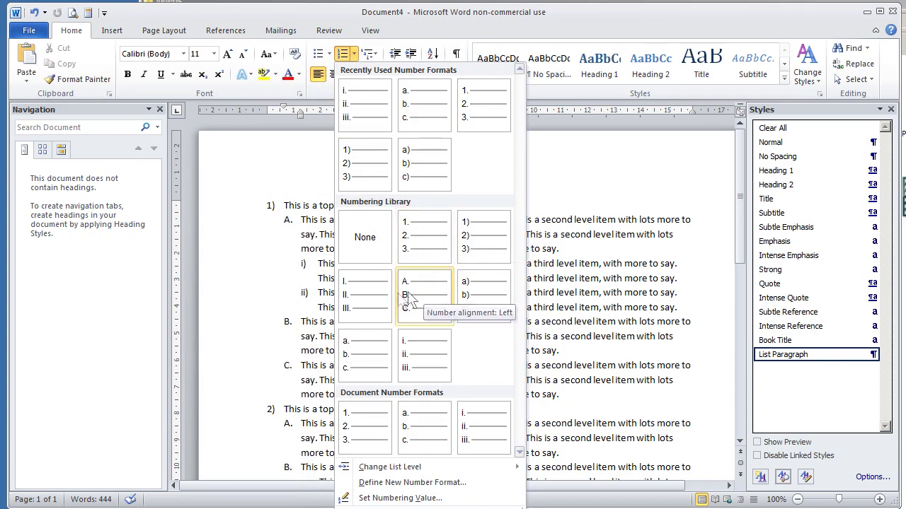
click(375, 361)
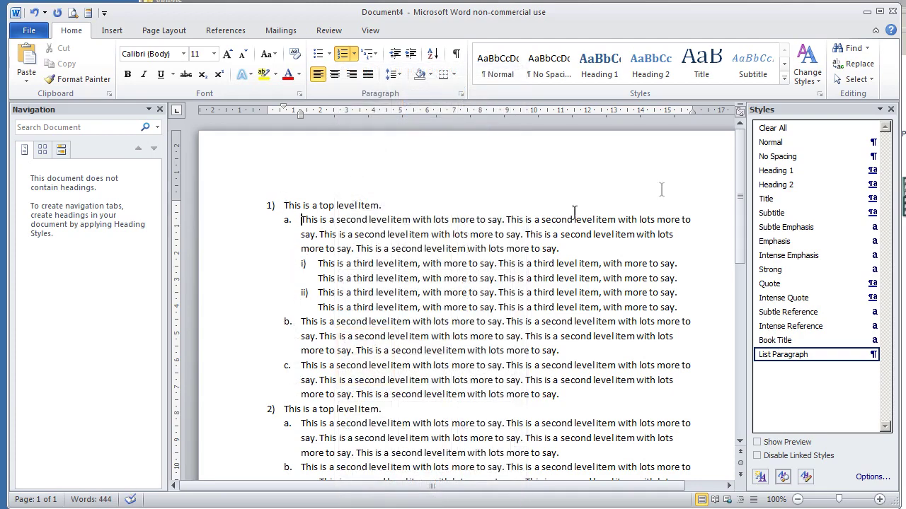
Give the second-level items solid round bullets and the third-level items solid square bullets
drag(743, 204, 737, 176)
click(329, 54)
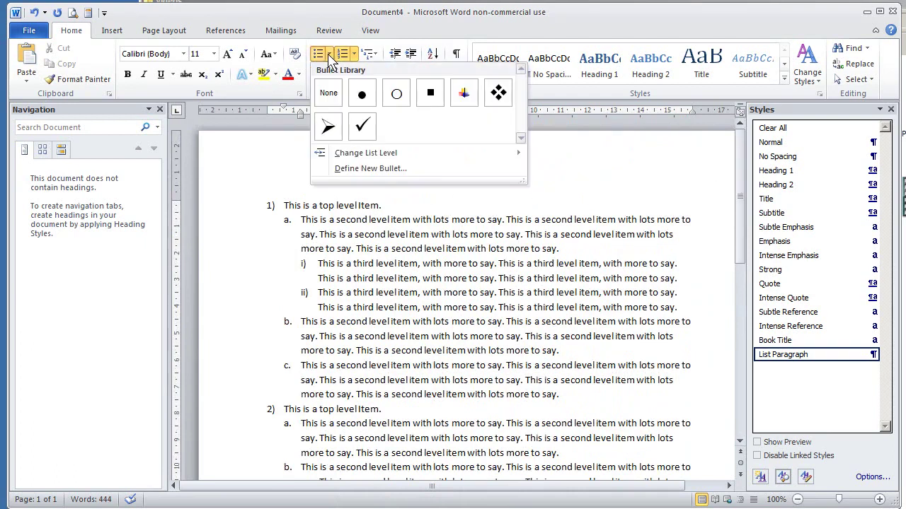
click(367, 98)
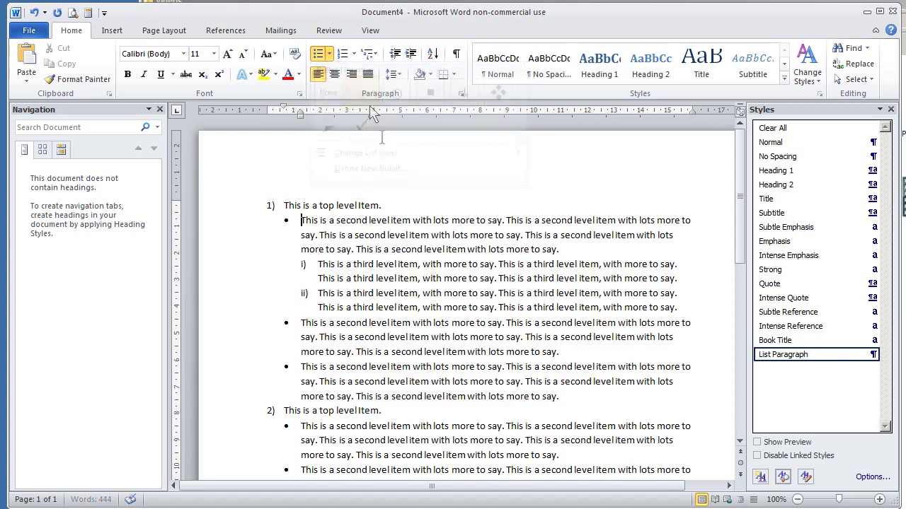
click(322, 267)
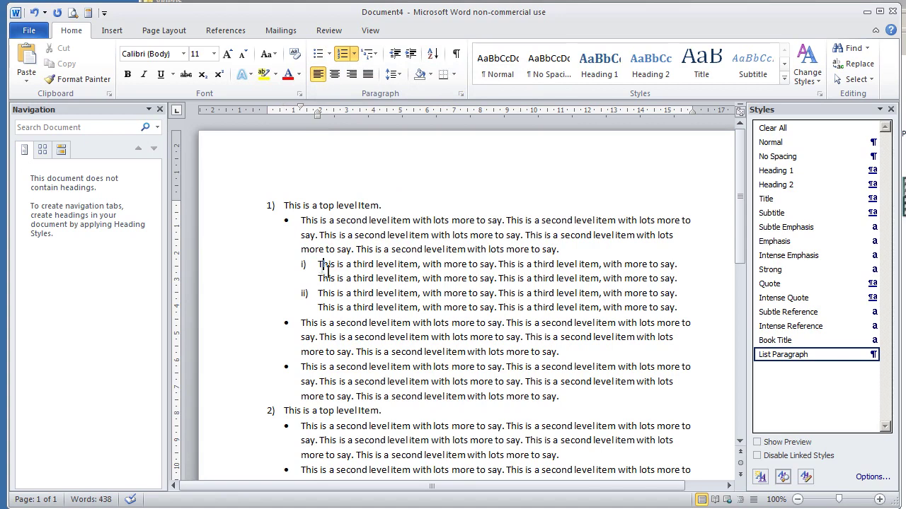
click(329, 54)
click(430, 139)
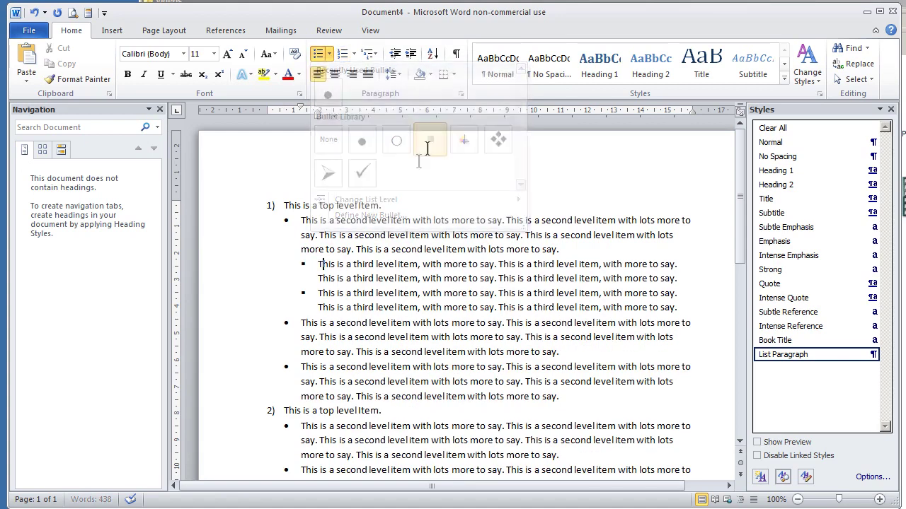